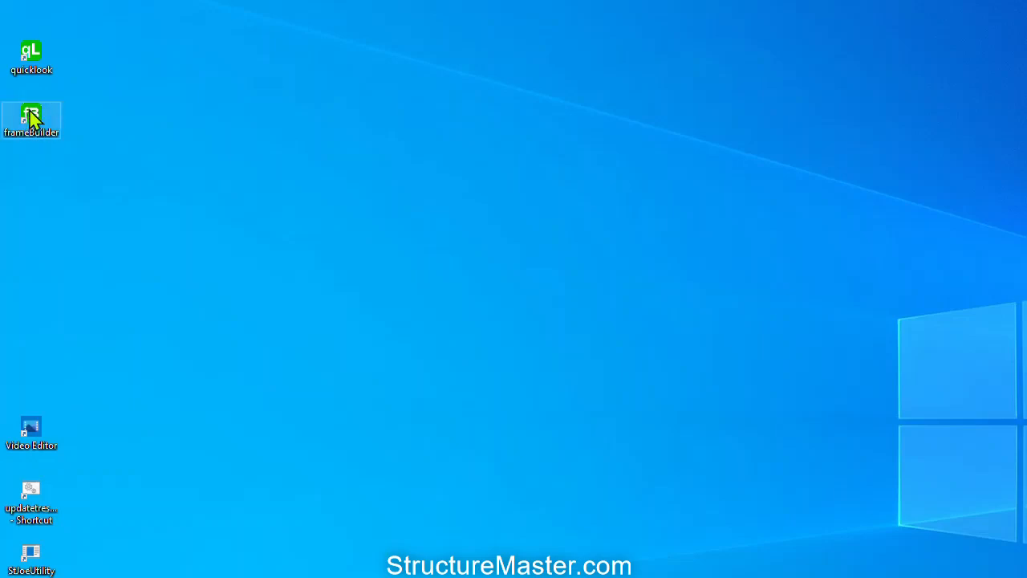
# - Launch FrameBuilder and open the DuctCover frame from the 2DF_08J_DUCTCOVER folder of the Frame samples
pyautogui.doubleClick(30, 116)
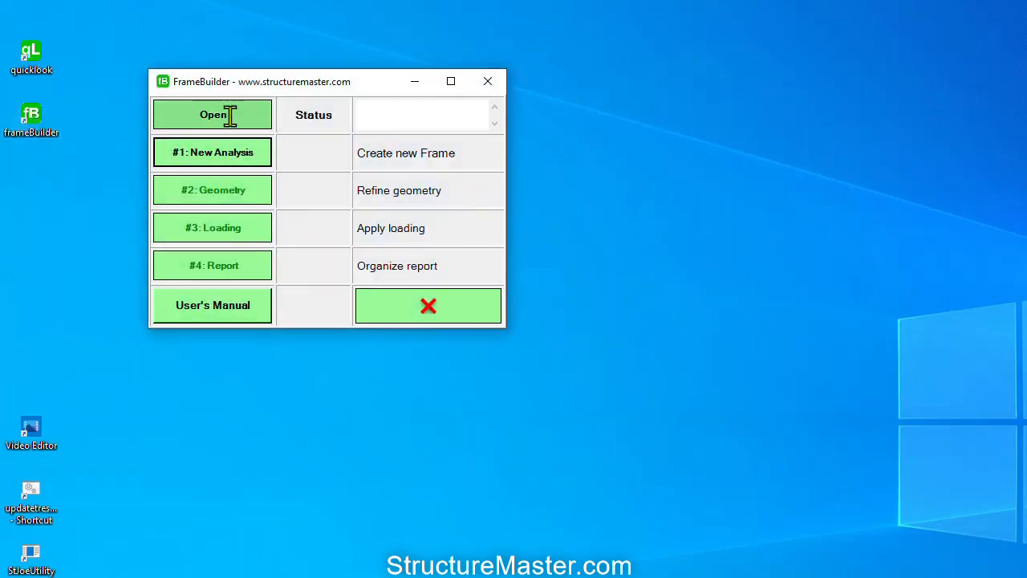
pyautogui.click(230, 116)
pyautogui.click(532, 150)
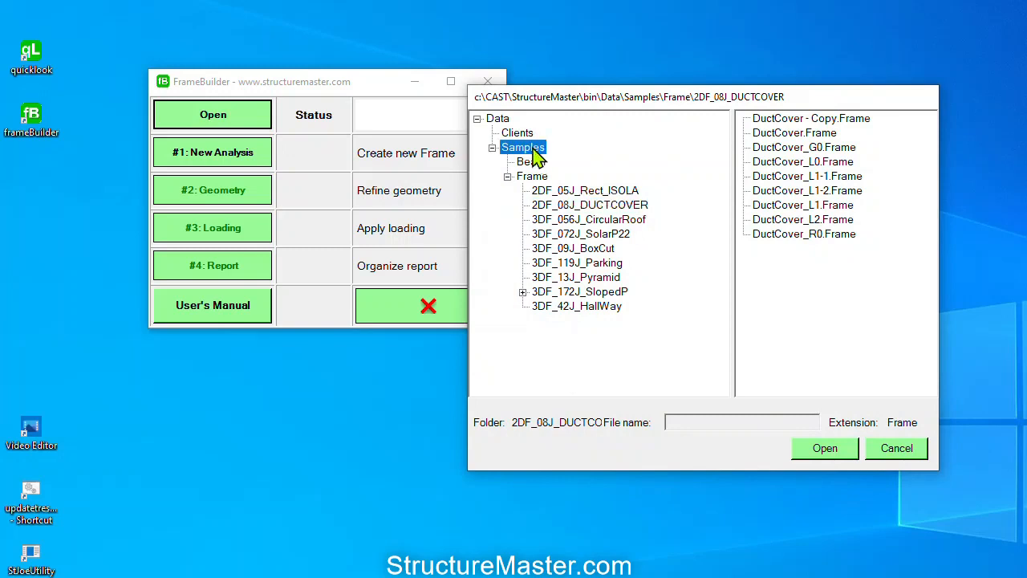
pyautogui.click(536, 177)
pyautogui.click(579, 208)
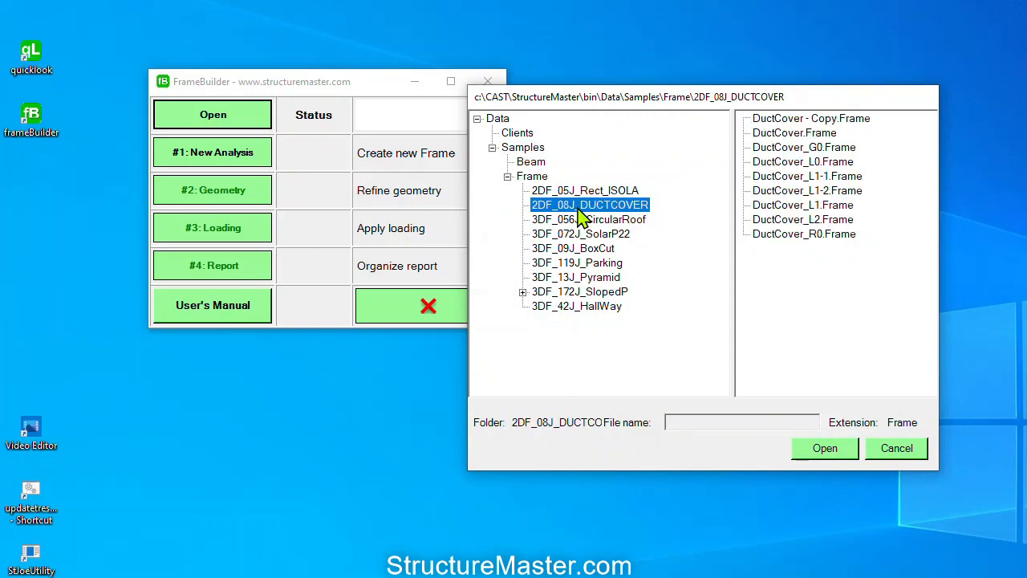
pyautogui.click(820, 134)
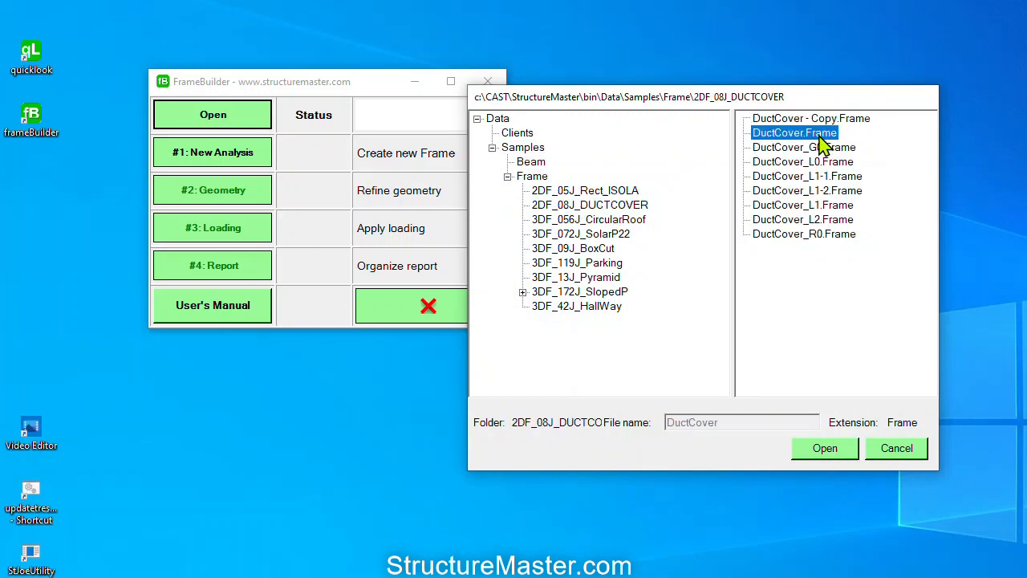
pyautogui.click(826, 449)
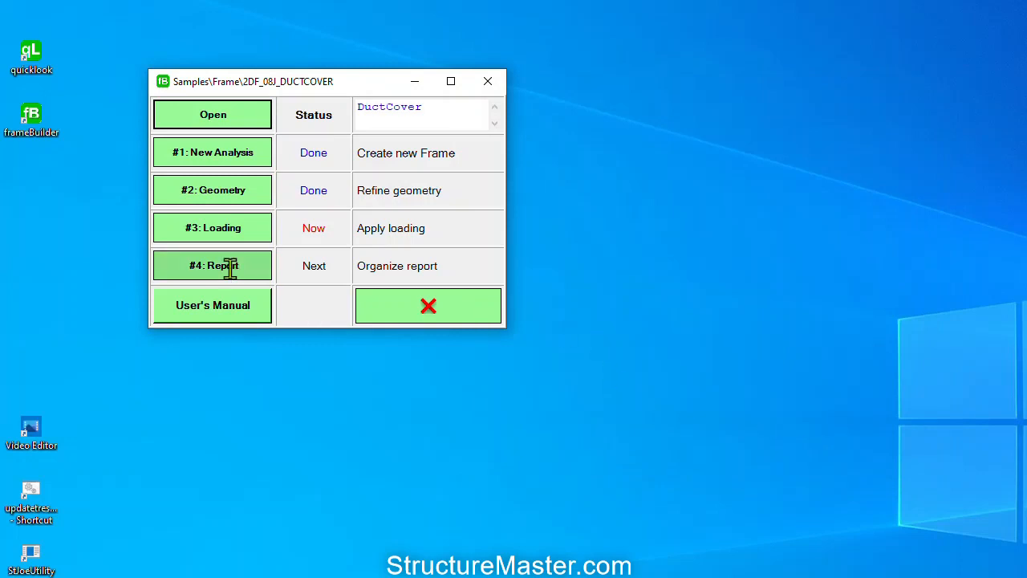
# - Review the frame's geometry in the 2D graphic editor at resolution 600, and close the editor
pyautogui.click(222, 193)
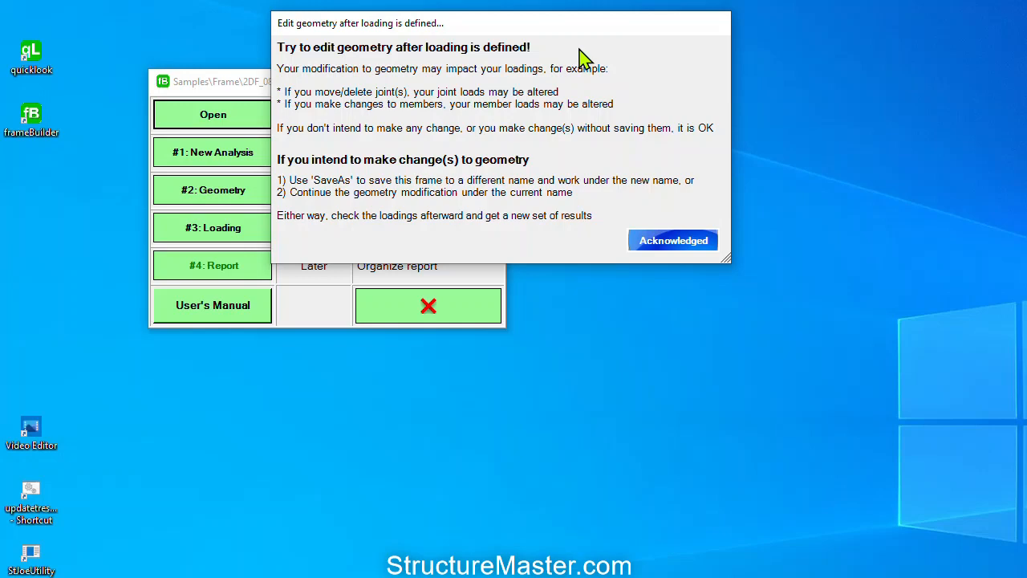
pyautogui.click(676, 244)
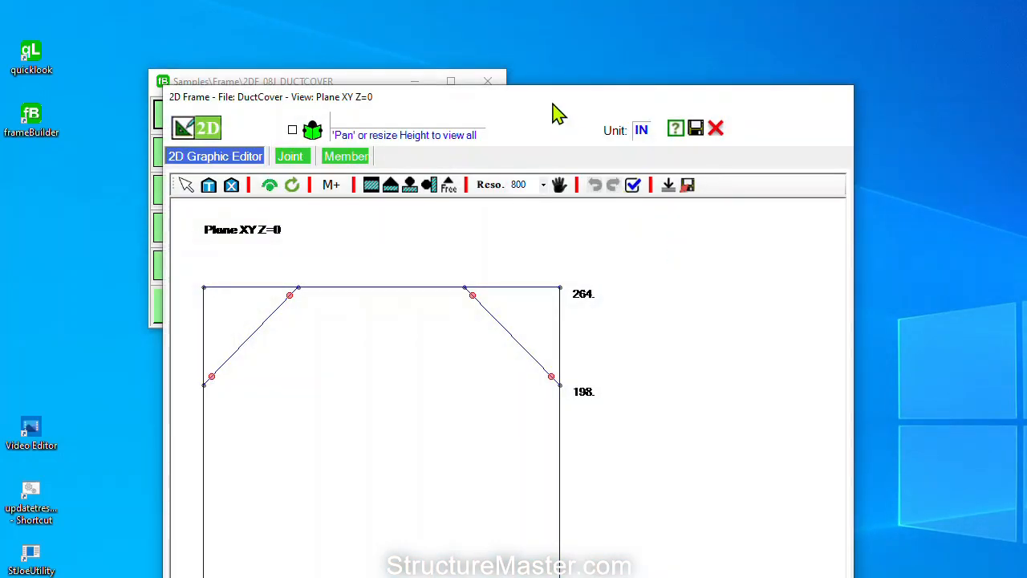
pyautogui.moveTo(556, 104); pyautogui.dragTo(570, 24)
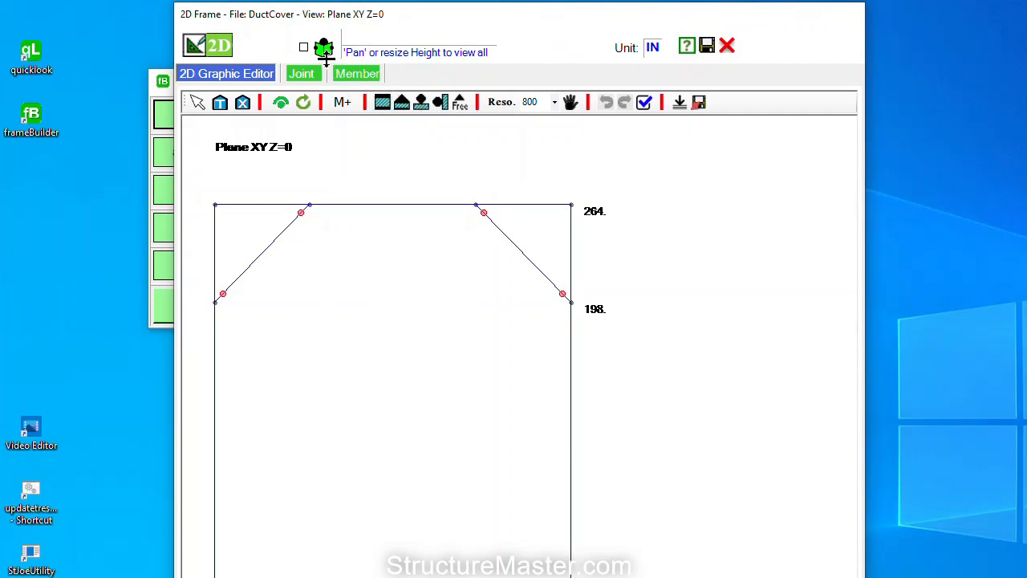
pyautogui.click(554, 103)
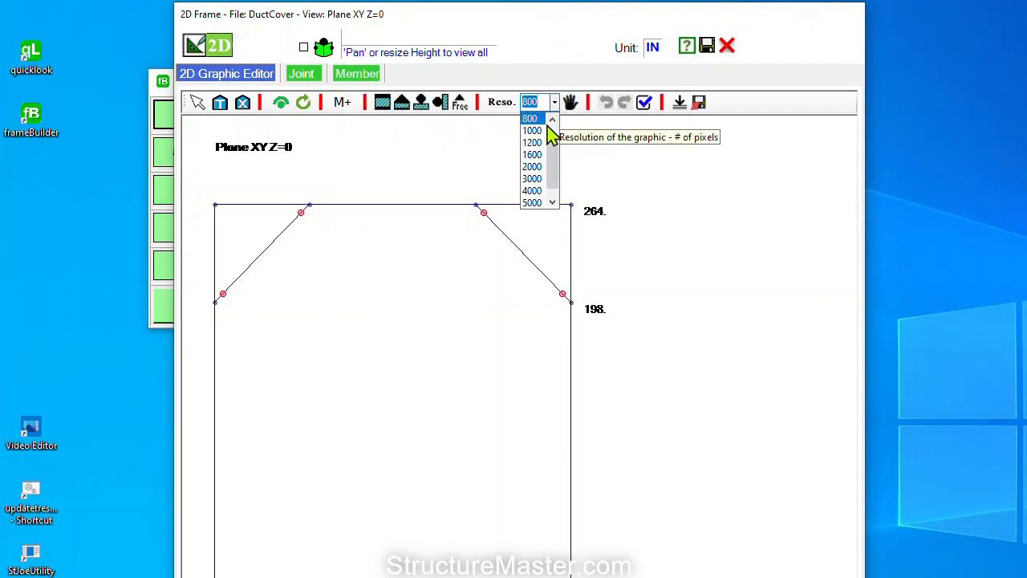
pyautogui.click(532, 132)
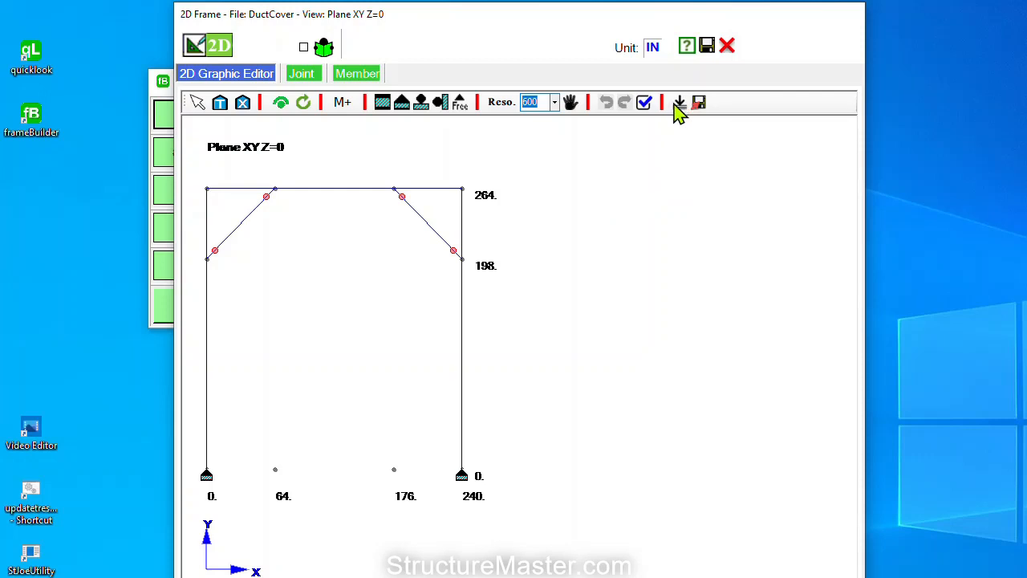
pyautogui.click(730, 51)
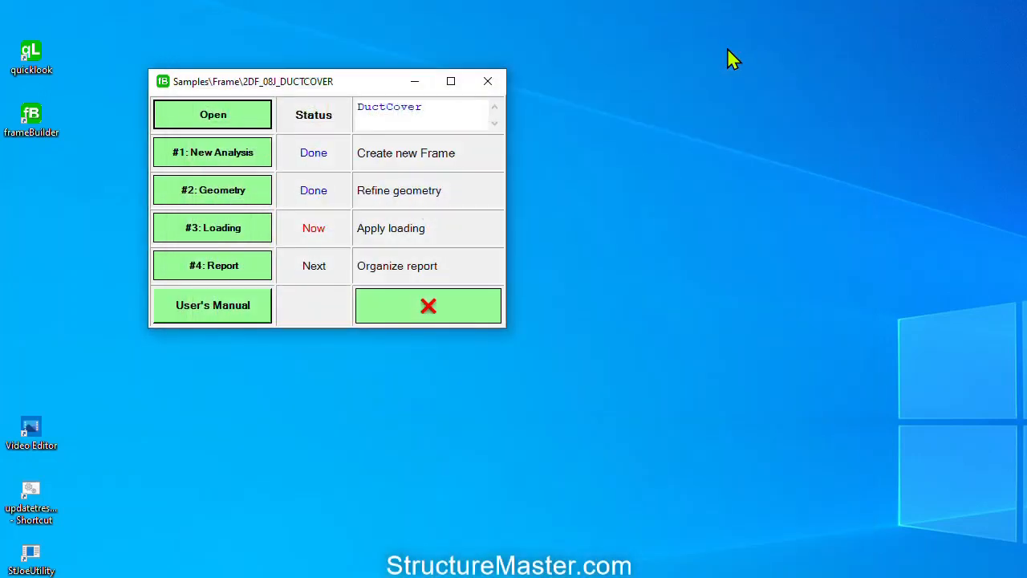
# - Review each primary load case and load combination in the Loading Manager, from DL to DL_WLX-COMB, and close it
pyautogui.click(219, 228)
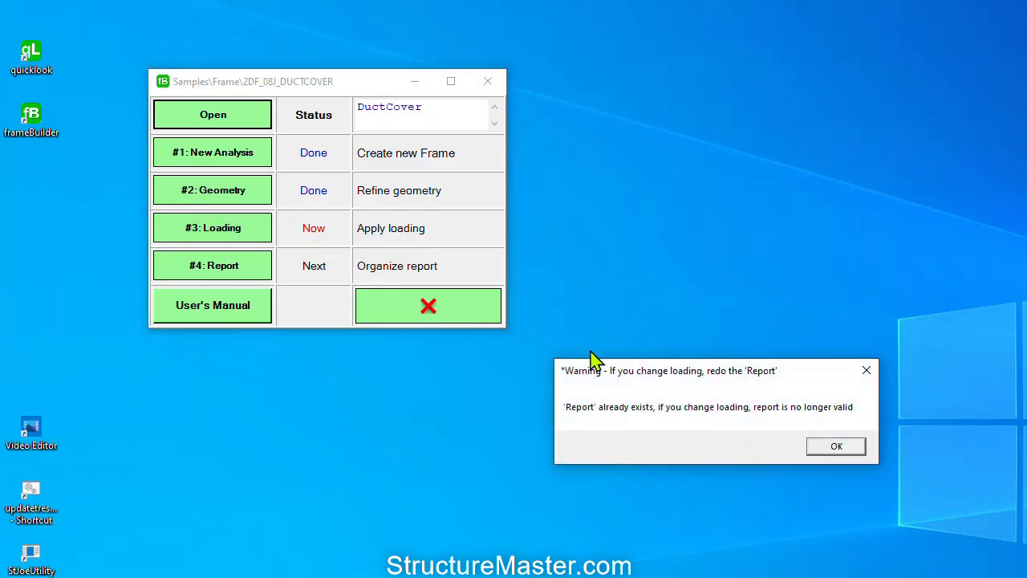
pyautogui.moveTo(618, 376); pyautogui.dragTo(438, 142)
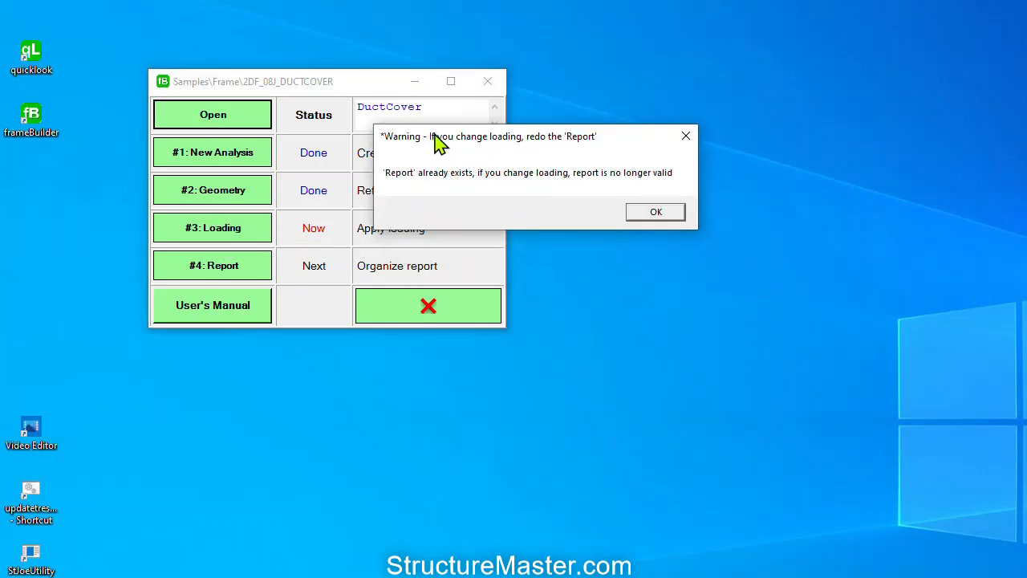
pyautogui.click(660, 212)
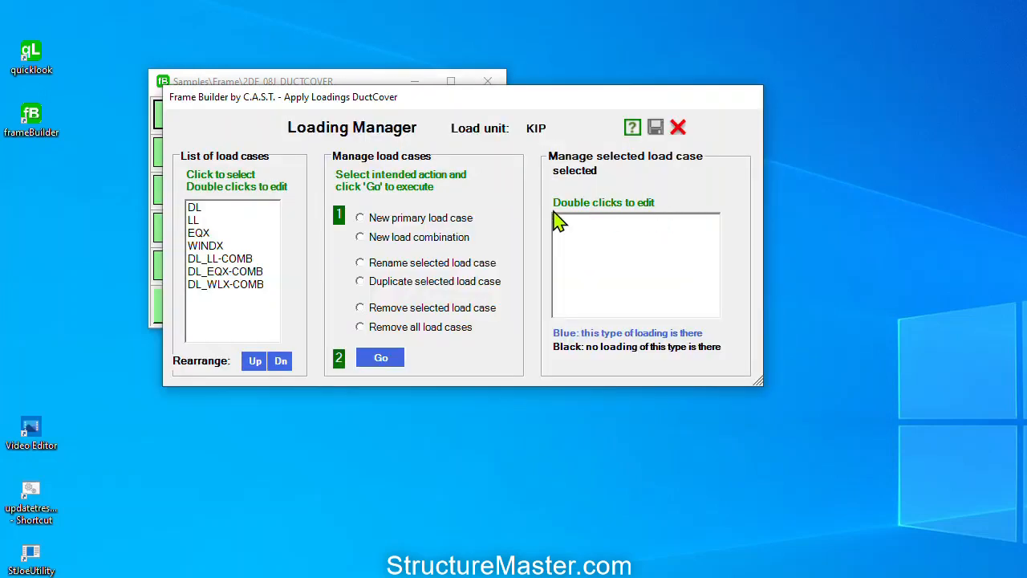
pyautogui.click(197, 208)
pyautogui.click(202, 220)
pyautogui.click(206, 233)
pyautogui.click(218, 246)
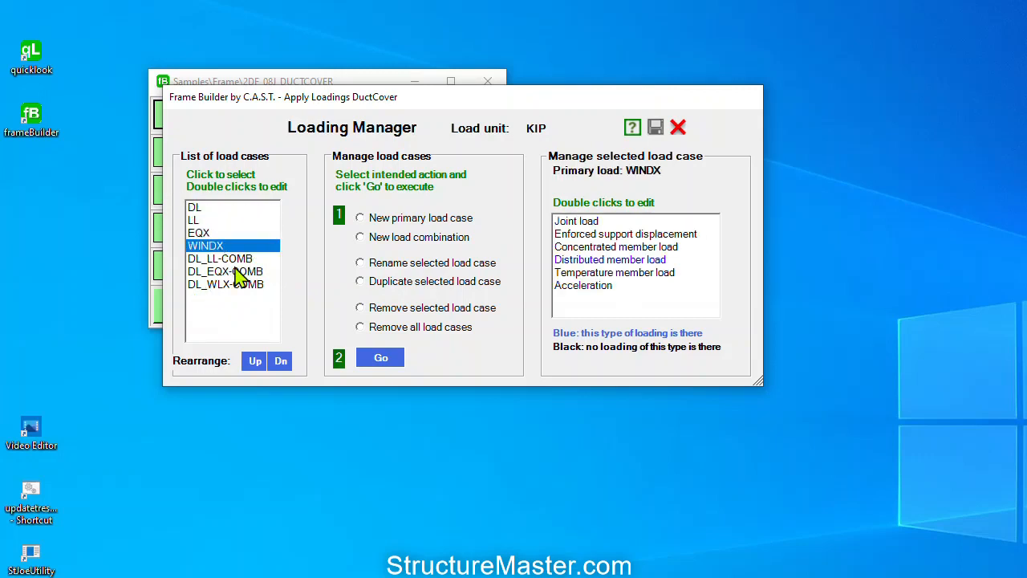
pyautogui.click(236, 262)
pyautogui.click(238, 274)
pyautogui.click(243, 286)
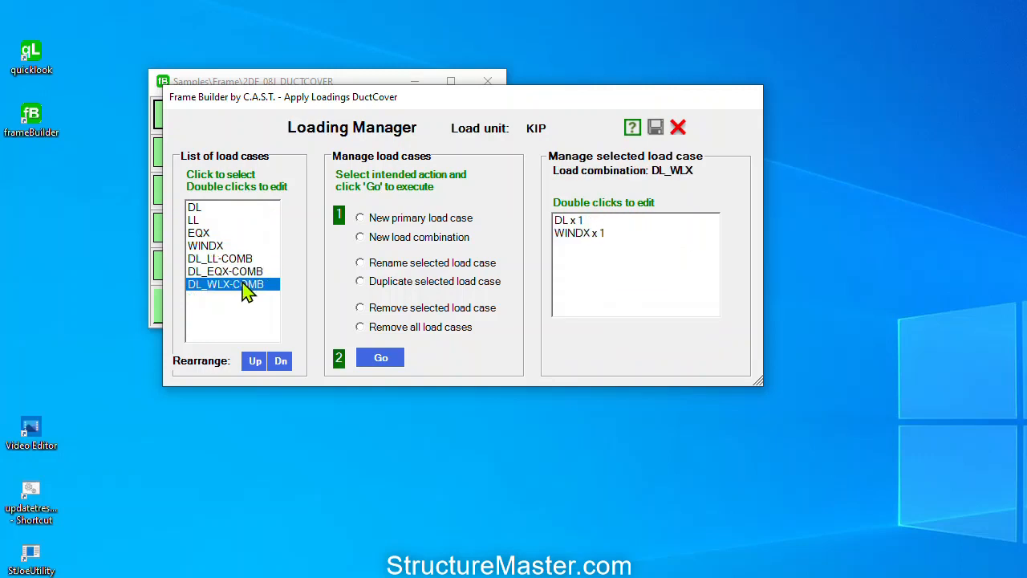
pyautogui.click(678, 126)
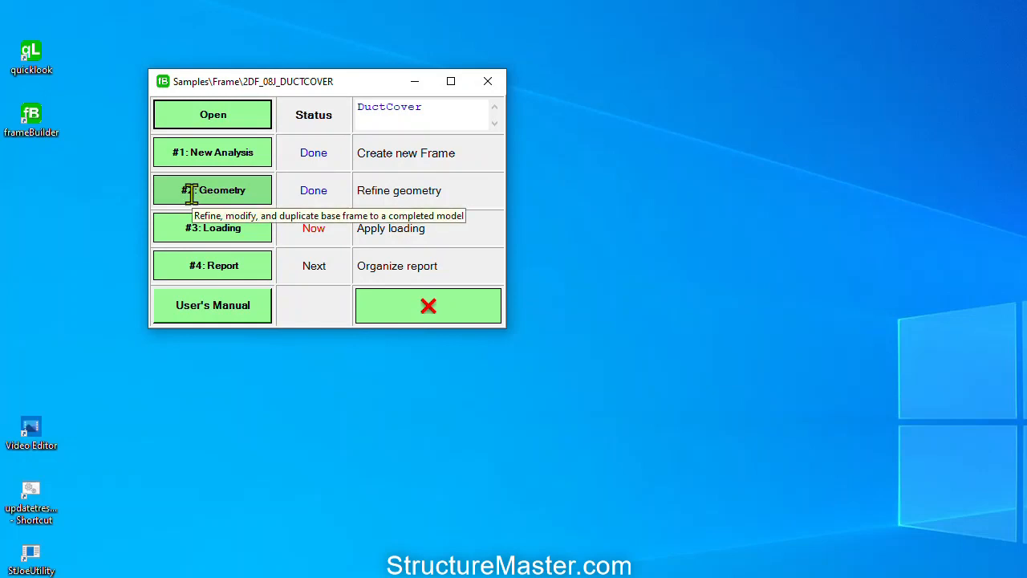
# - Start the report and choose load combinations DL_LL, DL_EQX and DL_WLX for the extreme-value comparison
pyautogui.click(207, 265)
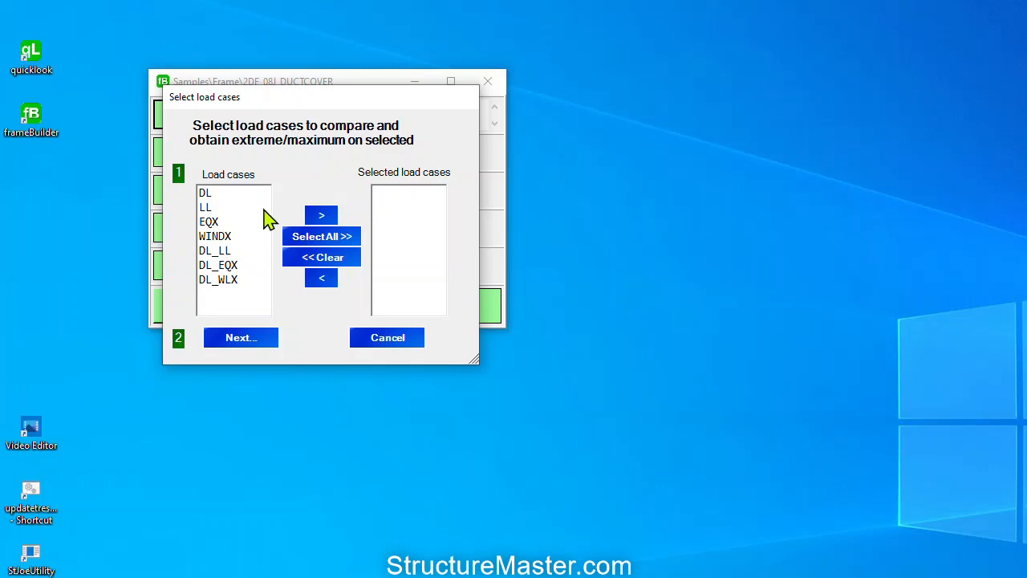
pyautogui.click(224, 254)
pyautogui.click(226, 266)
pyautogui.click(232, 282)
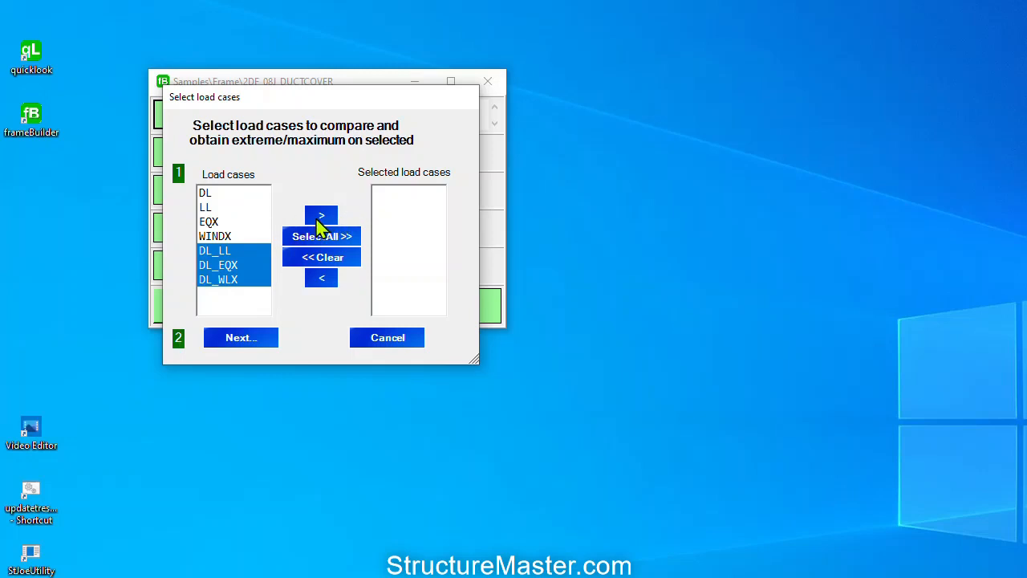
pyautogui.click(318, 218)
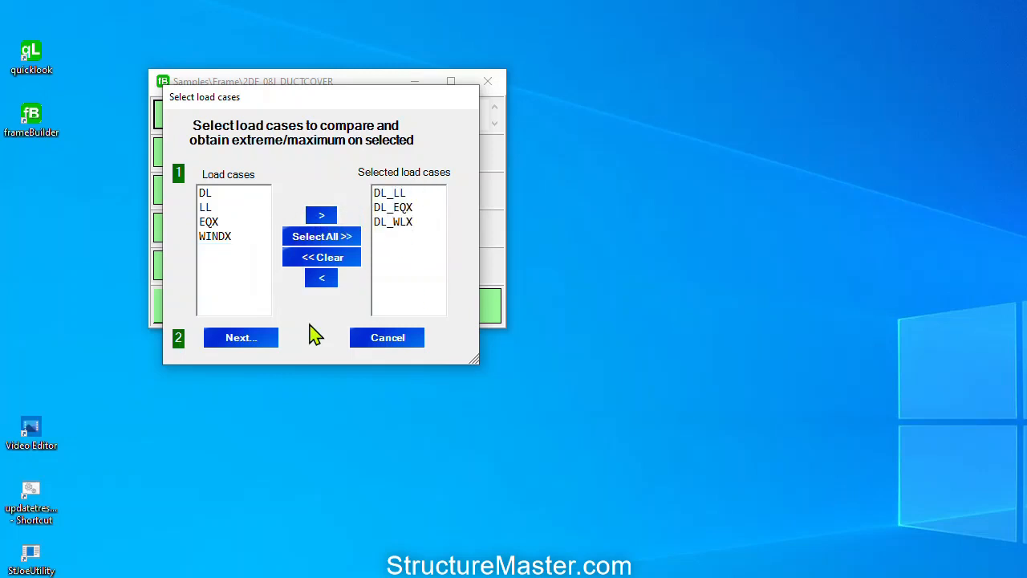
pyautogui.click(243, 344)
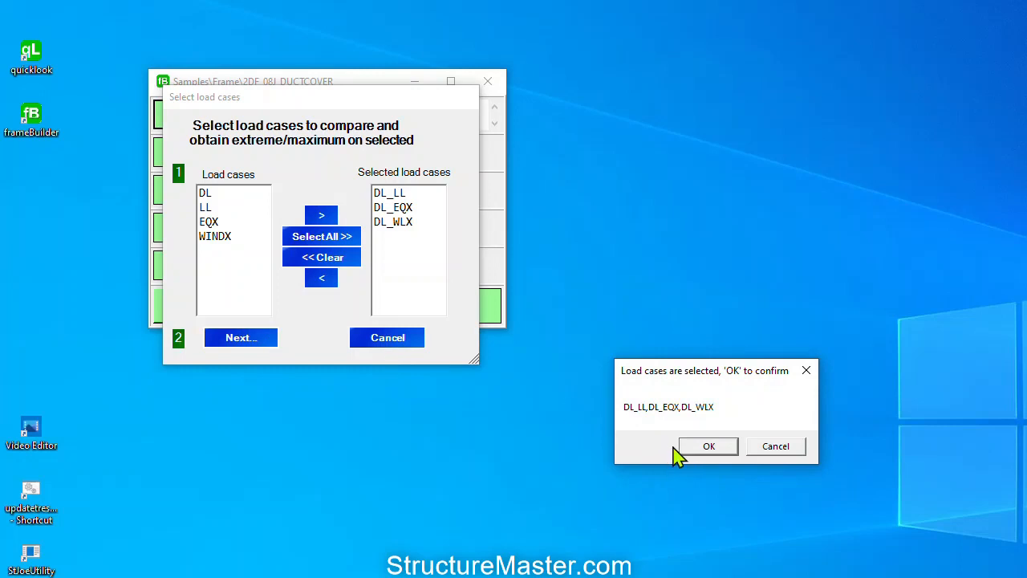
pyautogui.click(688, 450)
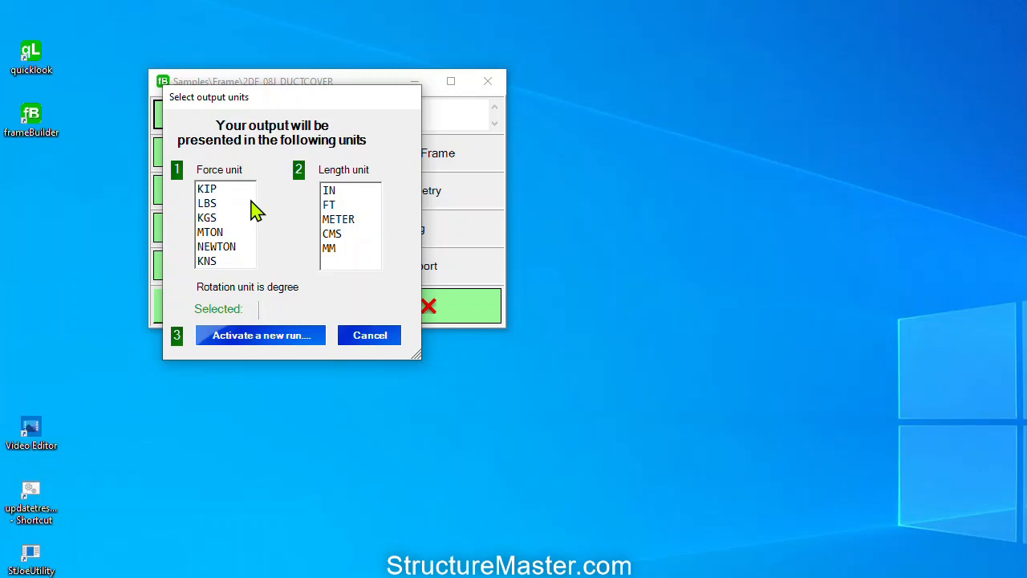
# - Set the report's output units to KIP and IN, and activate a new analysis run
pyautogui.click(206, 191)
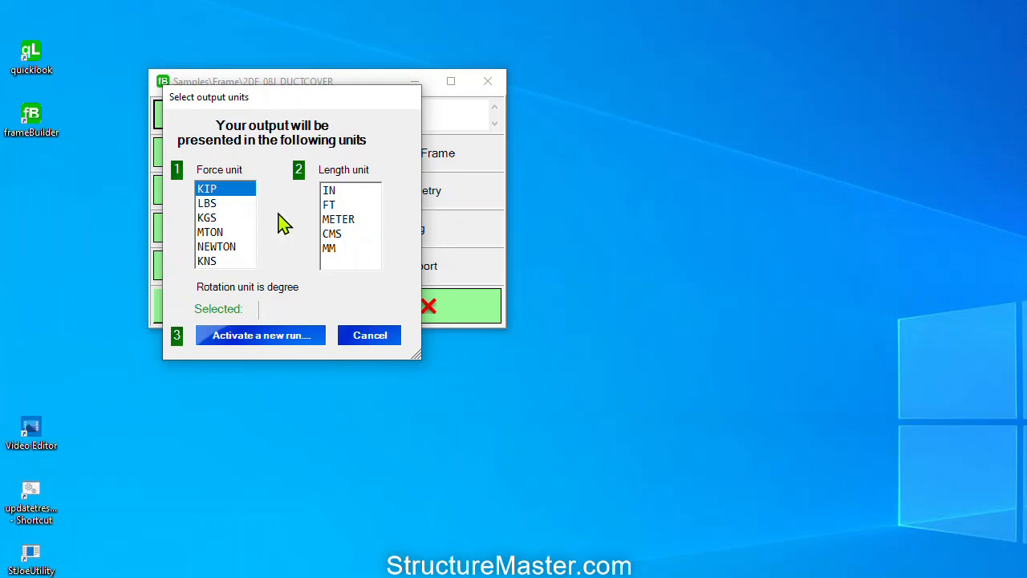
pyautogui.click(333, 194)
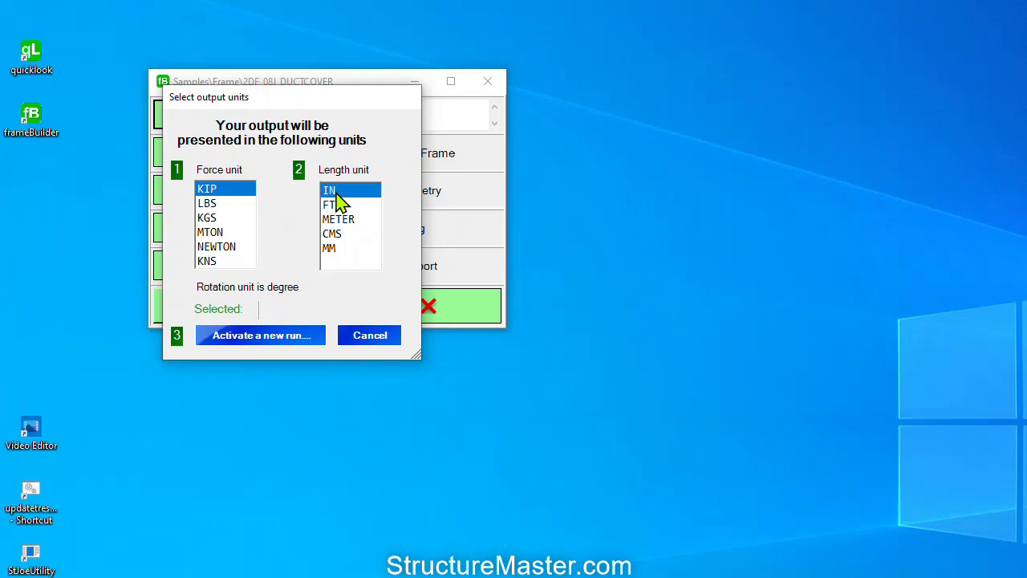
pyautogui.click(256, 337)
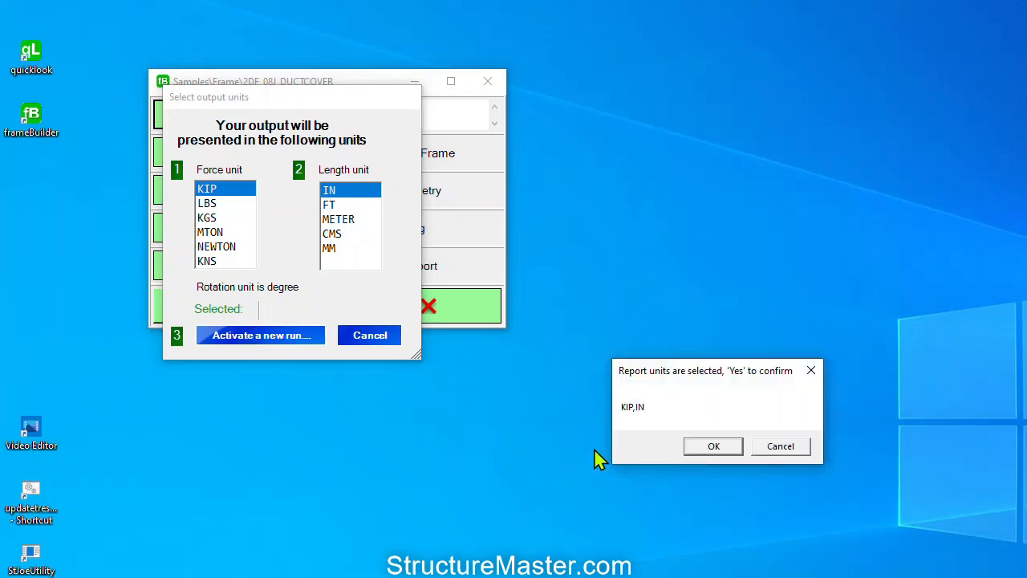
pyautogui.click(700, 447)
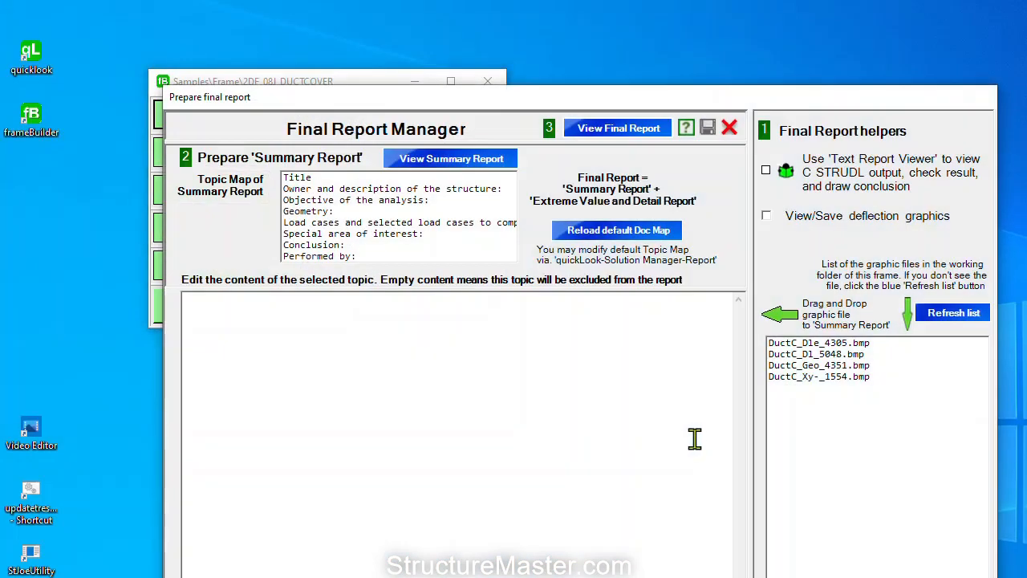
# - Open the deflection graphics from the Final Report Manager and set the plot resolution to 600
pyautogui.moveTo(596, 98); pyautogui.dragTo(565, 21)
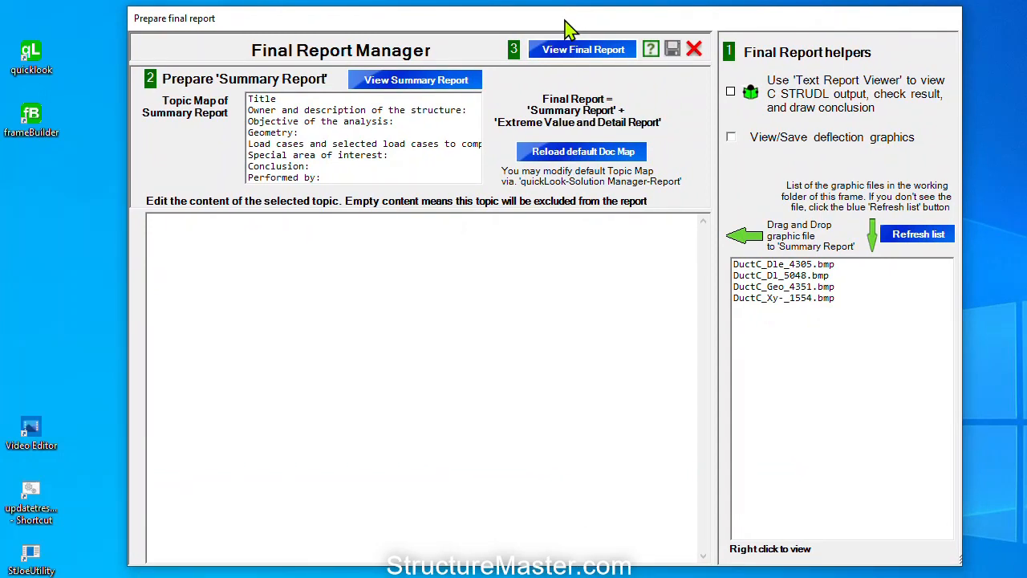
pyautogui.moveTo(564, 22); pyautogui.dragTo(561, 14)
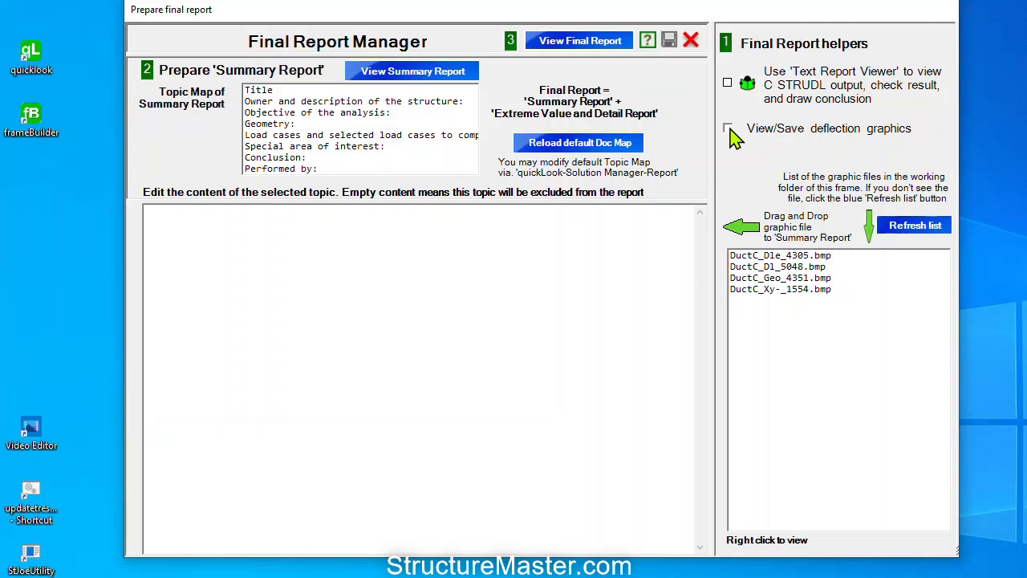
pyautogui.click(727, 129)
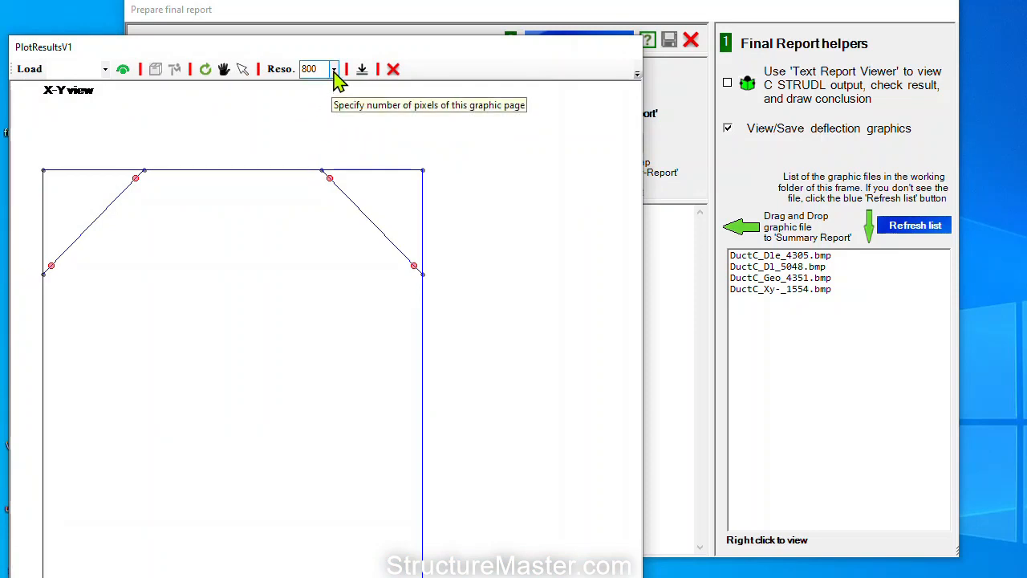
pyautogui.click(334, 69)
pyautogui.click(334, 85)
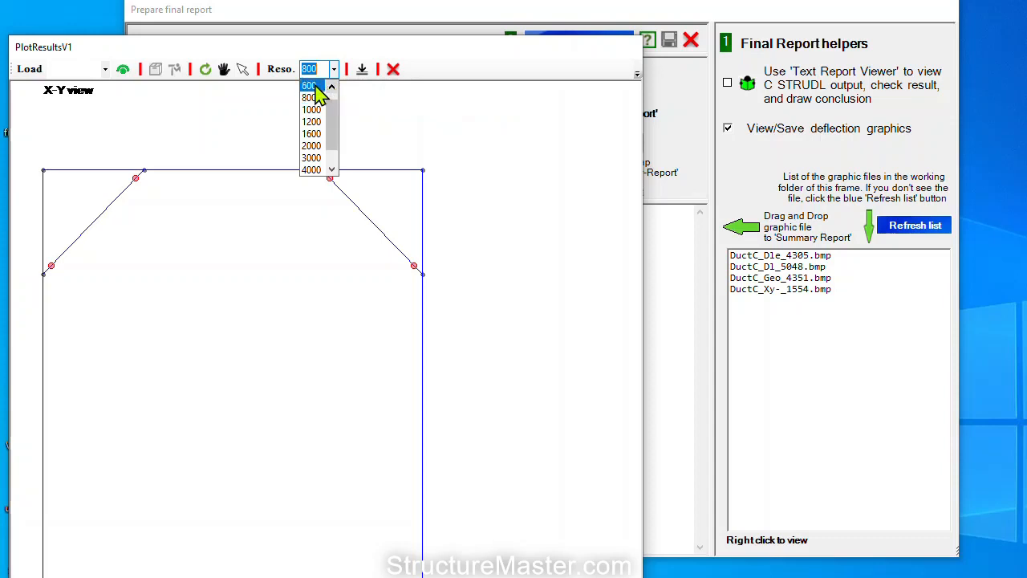
pyautogui.click(311, 86)
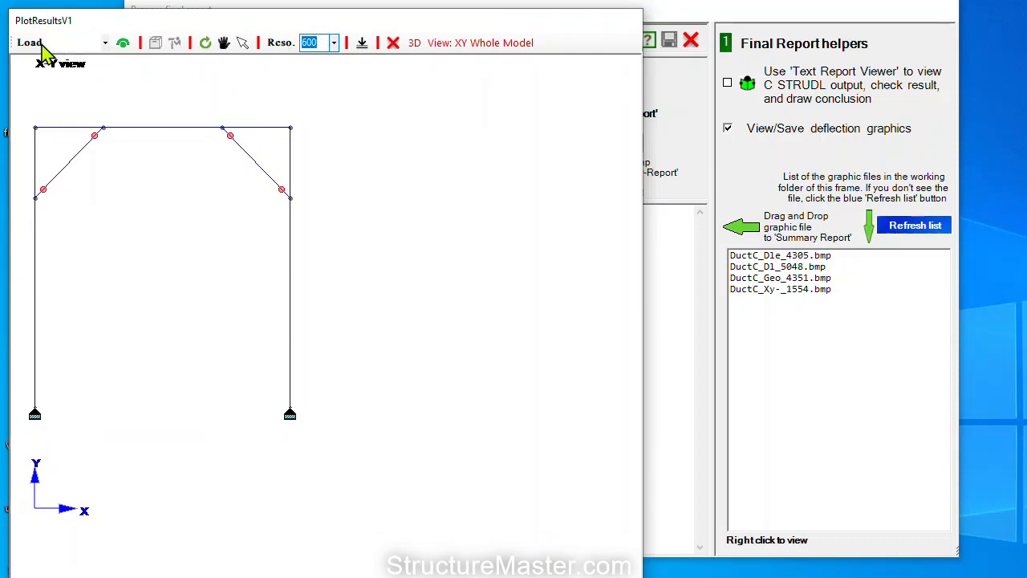
# - Plot the frame's deflected shape for load case LL, followed by load case DL
pyautogui.click(104, 43)
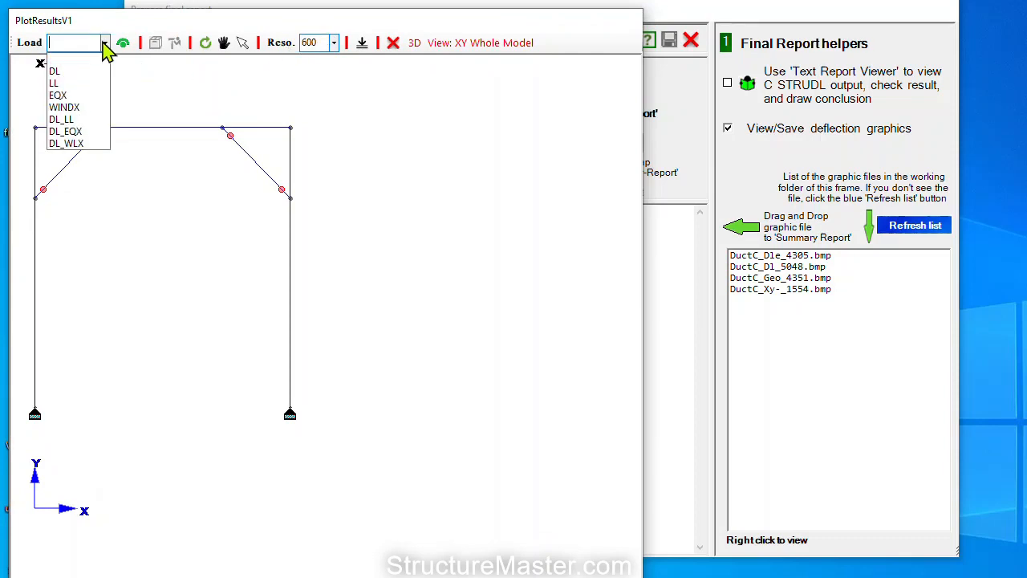
pyautogui.click(77, 83)
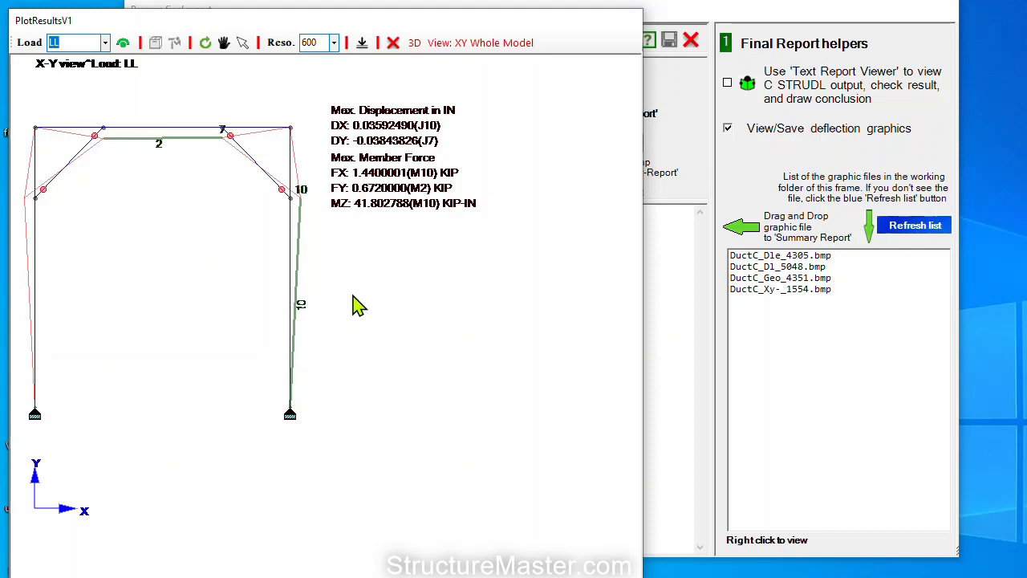
pyautogui.click(105, 44)
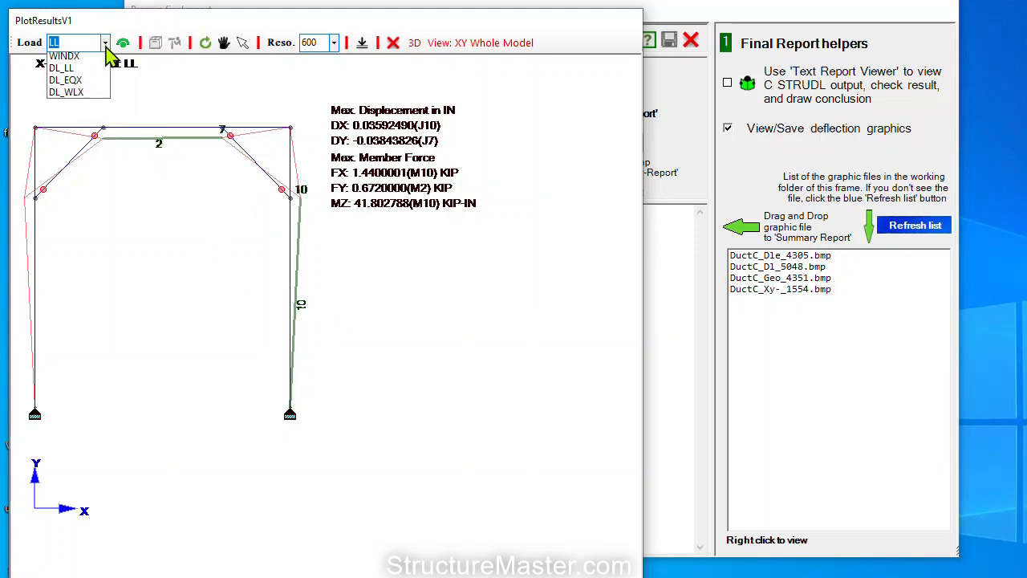
pyautogui.click(85, 74)
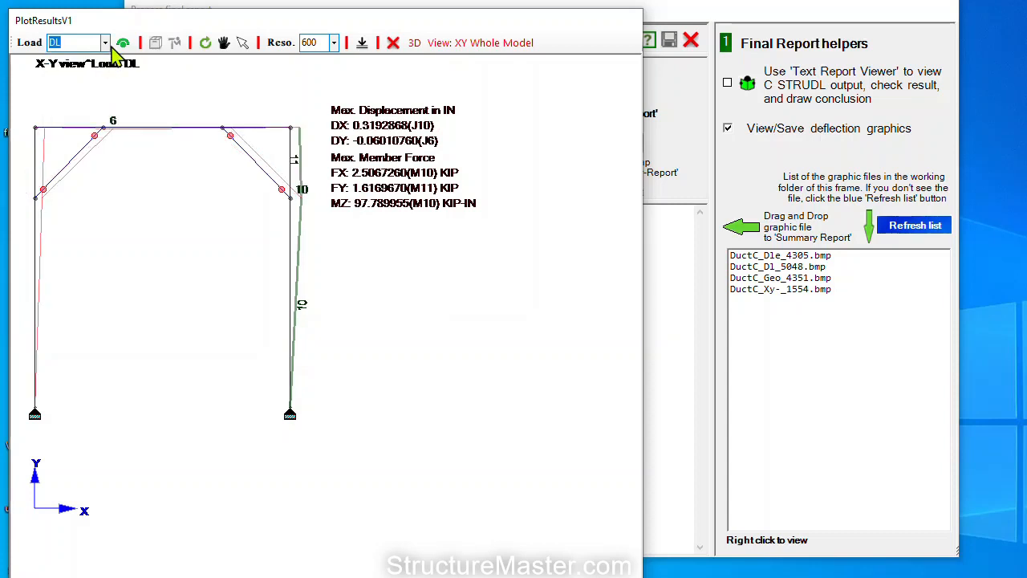
# - Plot the frame's deflected shape for load cases EQX, WINDX and DL_LL in turn, and close the results plot
pyautogui.click(105, 42)
pyautogui.click(88, 97)
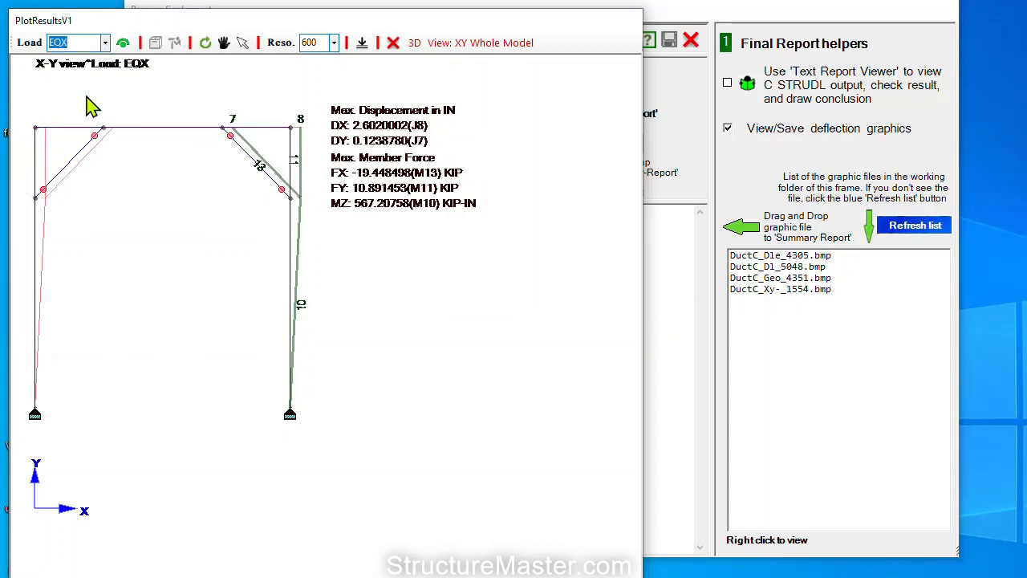
pyautogui.click(105, 43)
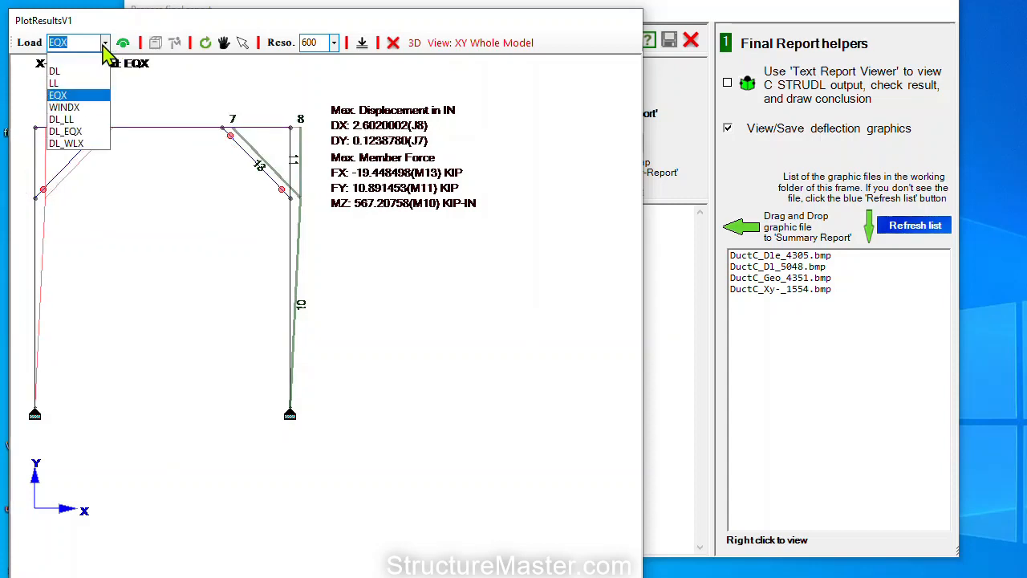
pyautogui.click(95, 107)
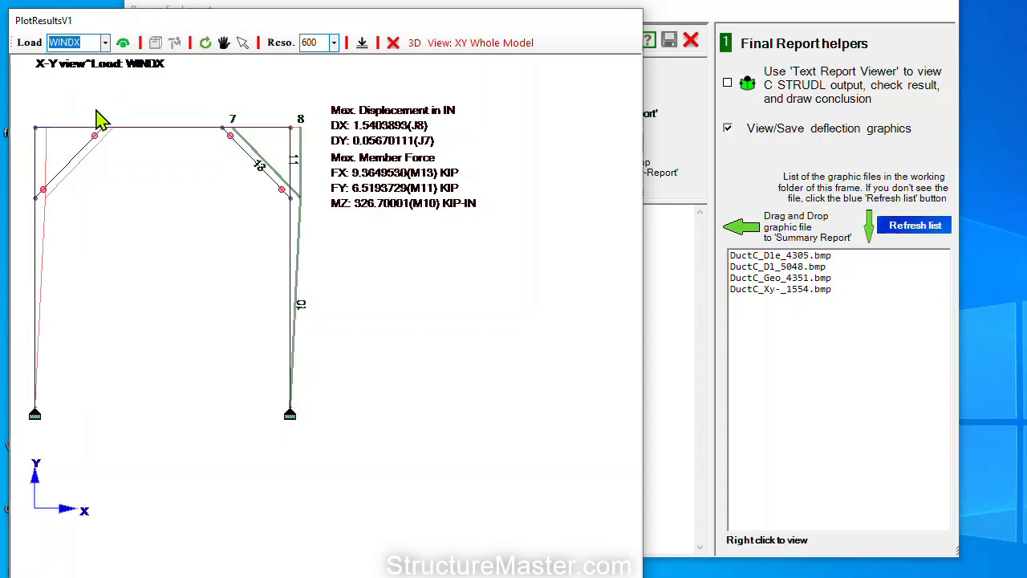
pyautogui.click(105, 45)
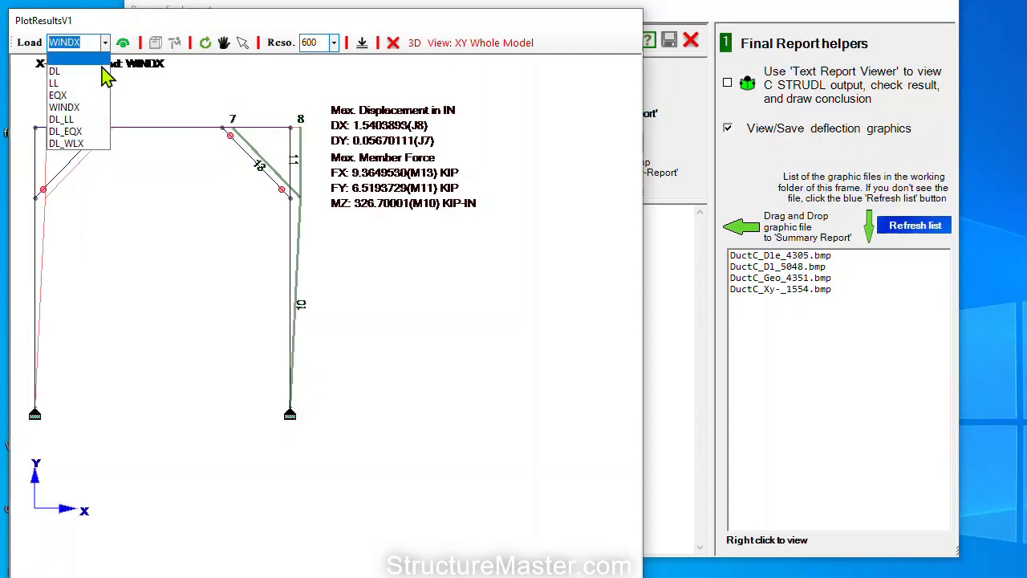
pyautogui.click(87, 119)
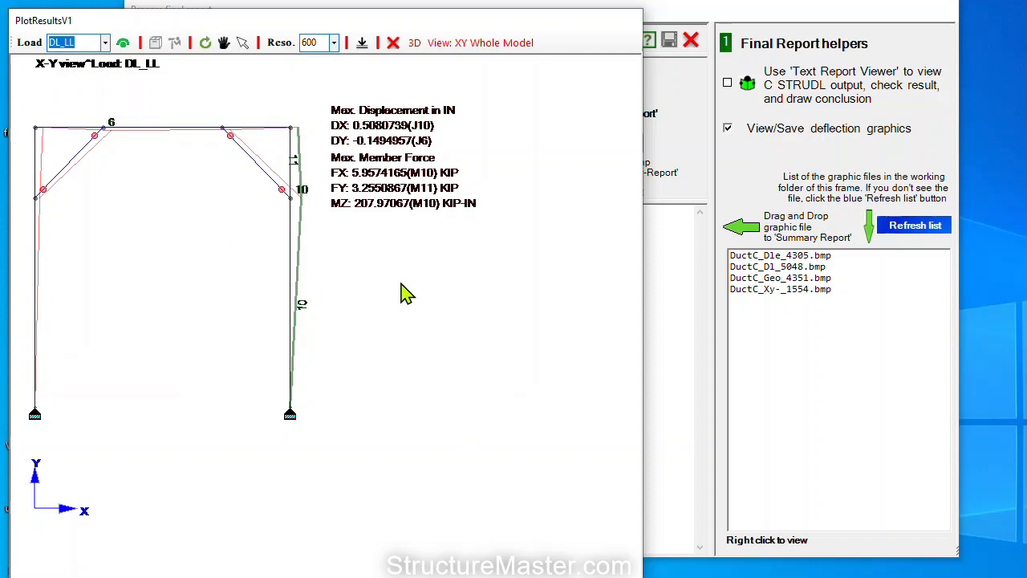
pyautogui.click(393, 43)
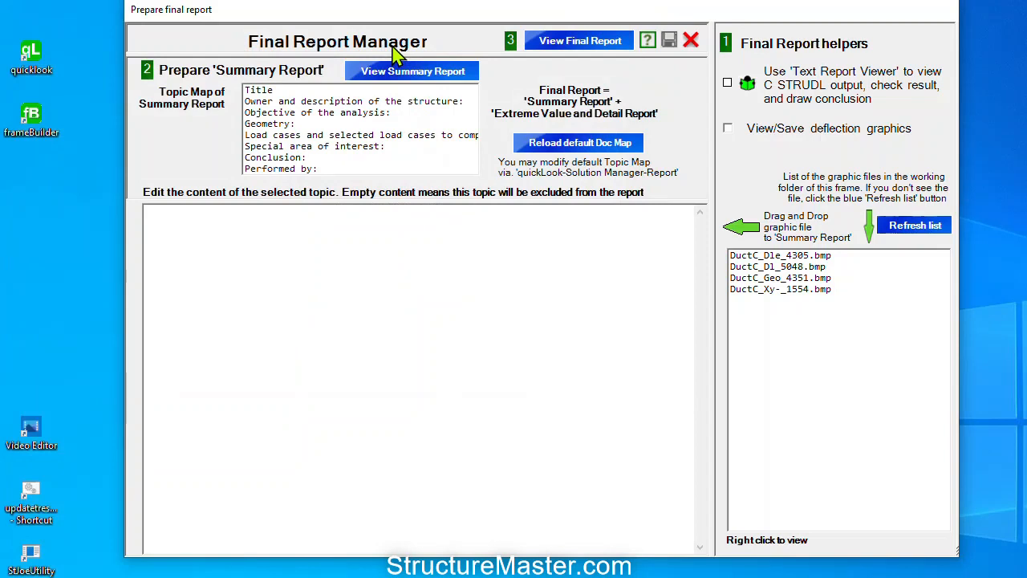
# - Open the text report viewer from the final report helpers and display the extreme values of the selected loads
pyautogui.click(728, 84)
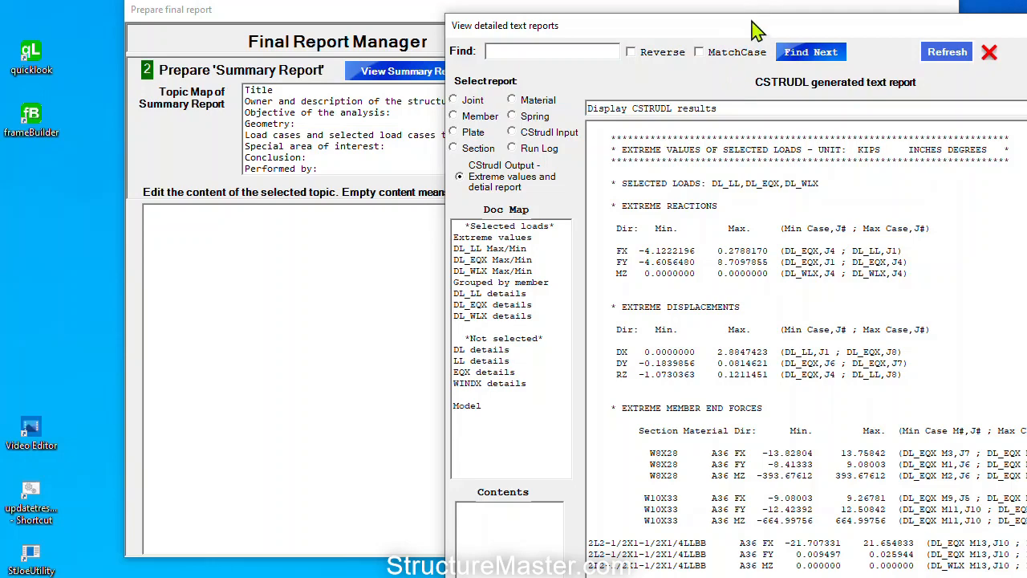
pyautogui.moveTo(758, 30); pyautogui.dragTo(718, 26)
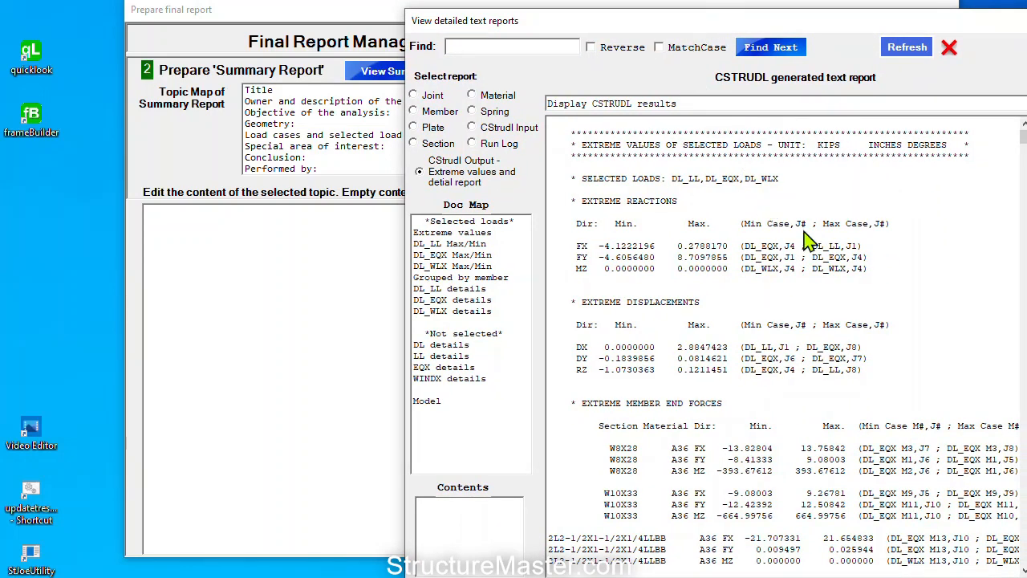
pyautogui.moveTo(1023, 138)
pyautogui.mouseDown()
pyautogui.moveTo(1022, 556)
pyautogui.moveTo(1011, 138)
pyautogui.mouseUp()
pyautogui.click(474, 234)
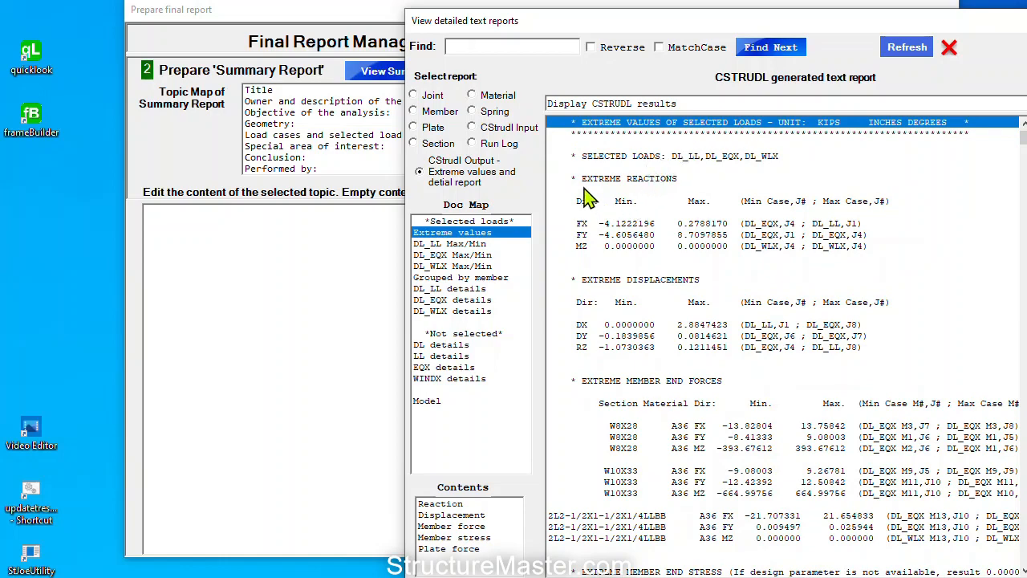
# - Examine the extreme reactions, displacements, member end forces and member end stresses, and close the text report viewer
pyautogui.click(622, 179)
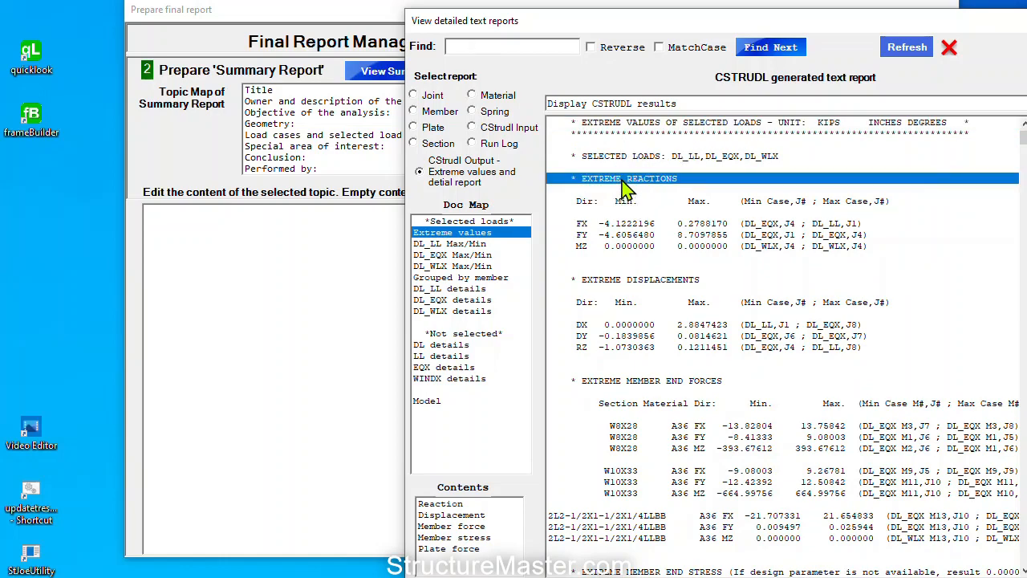
pyautogui.click(675, 291)
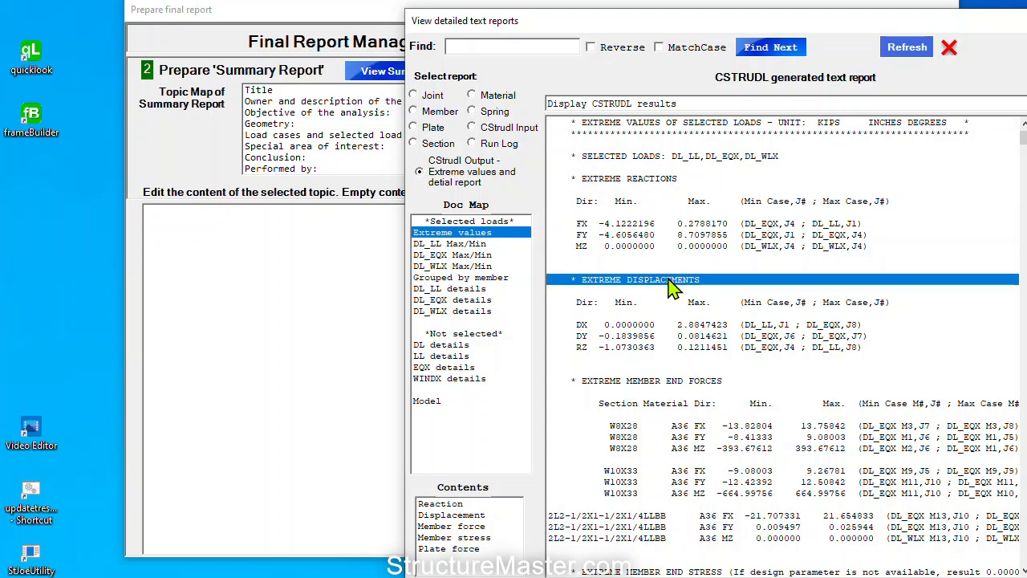
pyautogui.click(671, 382)
pyautogui.scroll(-1, 703, 427)
pyautogui.scroll(-1, 704, 434)
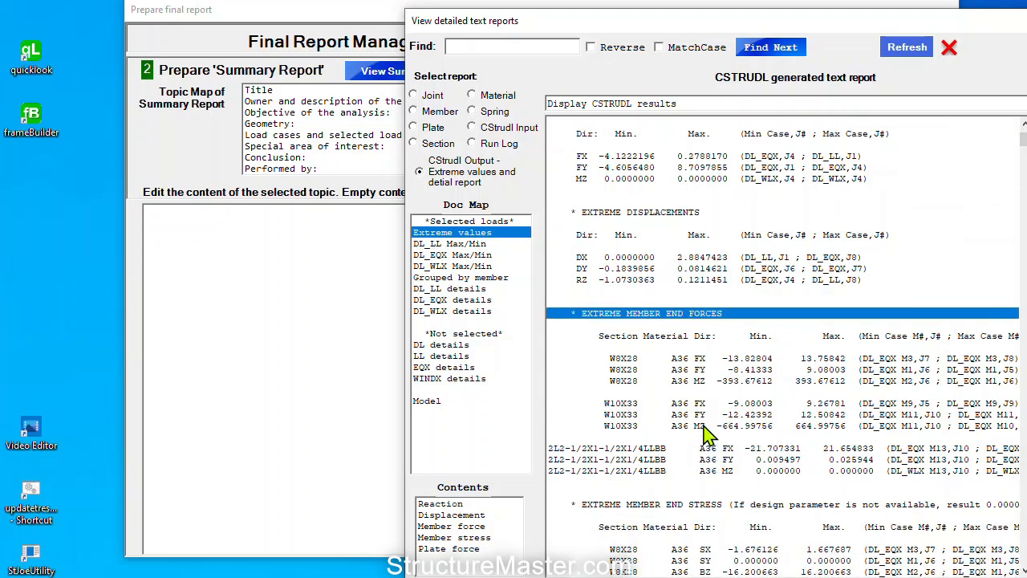
pyautogui.click(720, 507)
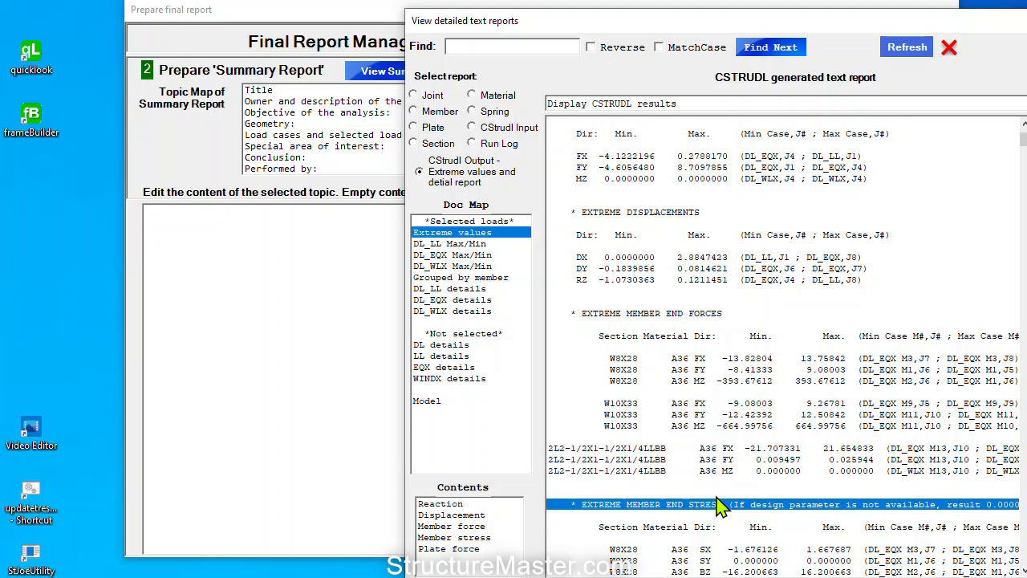
pyautogui.scroll(1, 746, 181)
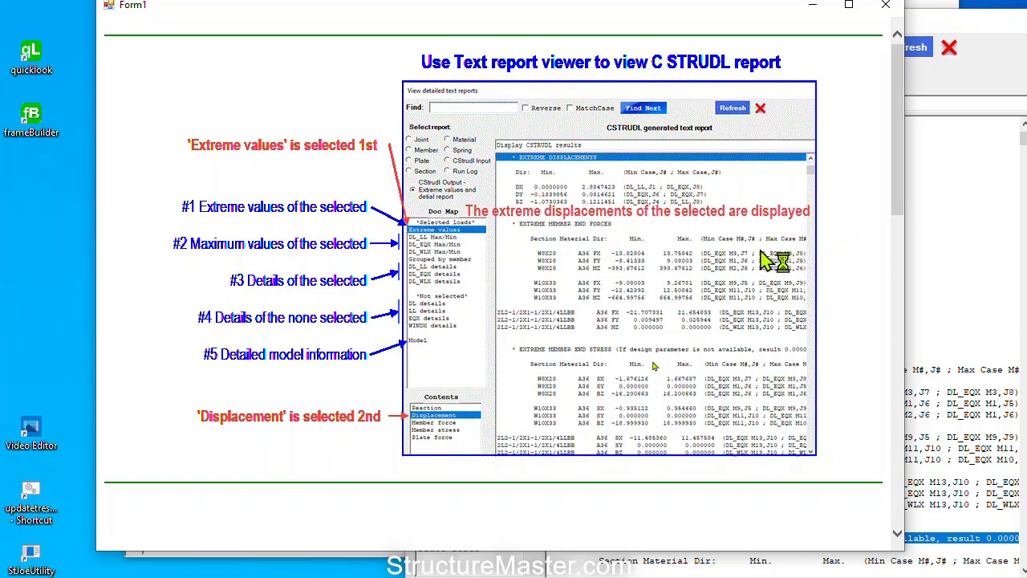
pyautogui.click(815, 8)
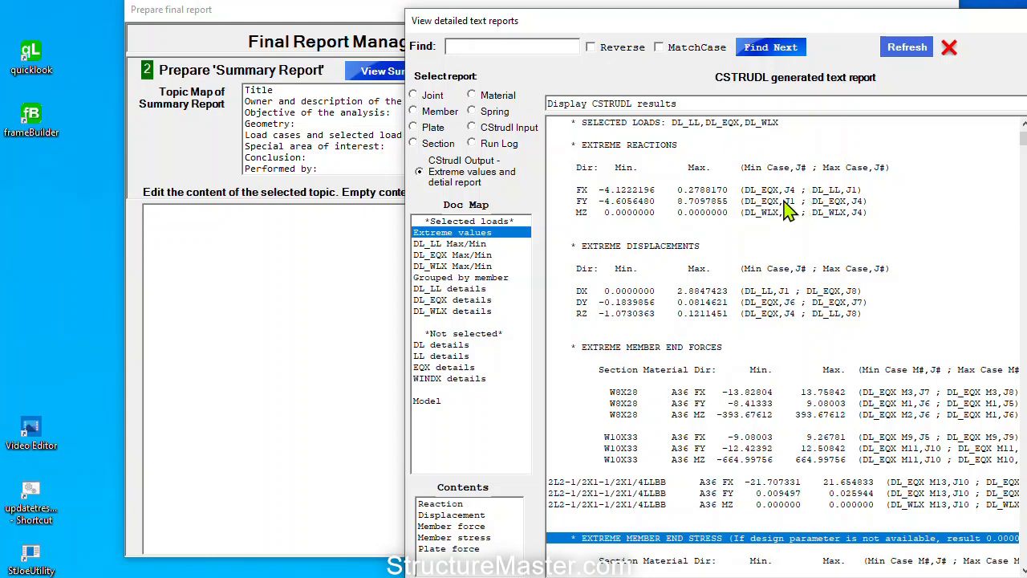
pyautogui.click(951, 50)
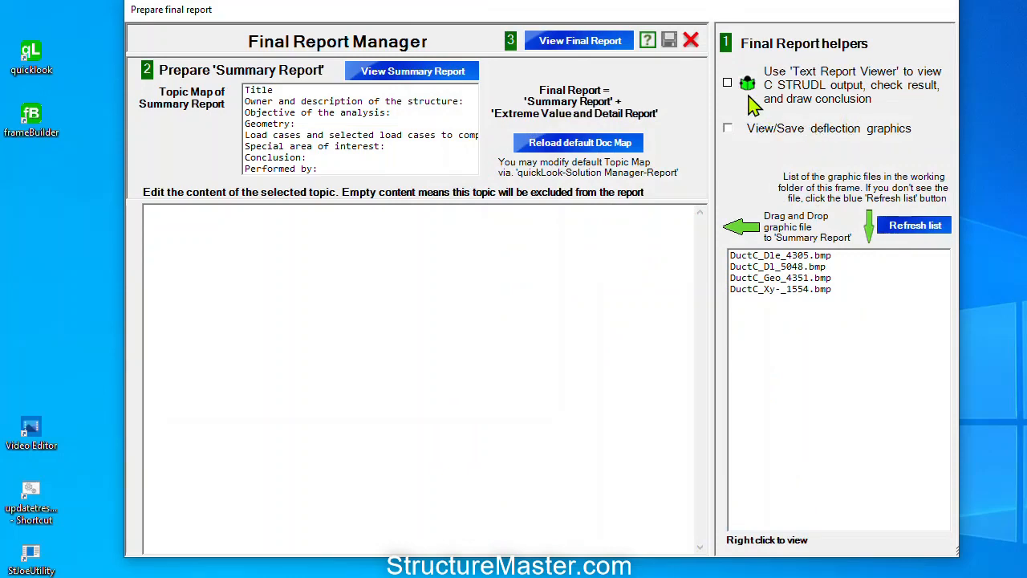
# - Reopen the text report viewer and display the section and material data of the model
pyautogui.click(730, 83)
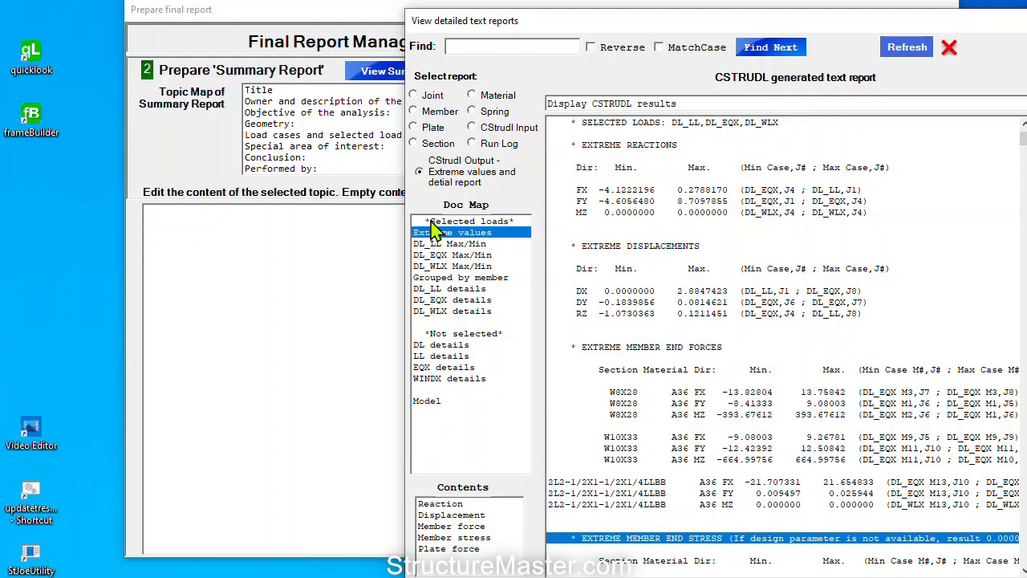
pyautogui.click(427, 402)
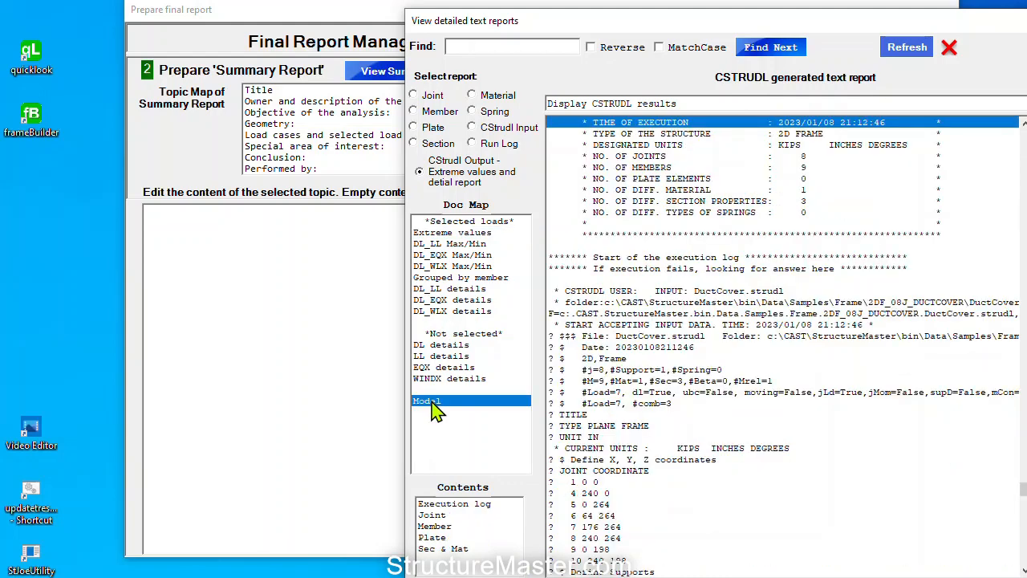
pyautogui.click(444, 549)
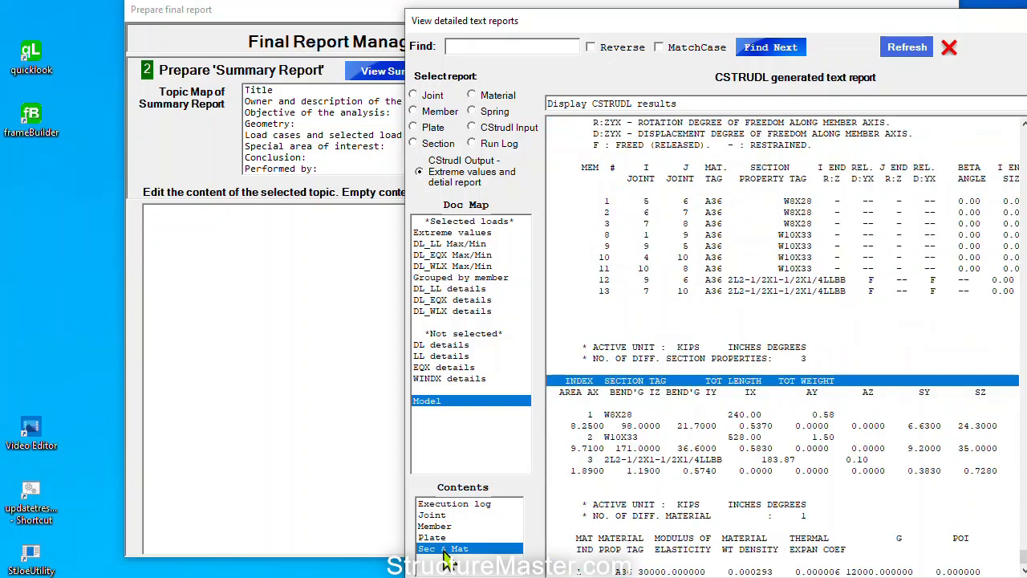
# - Examine the section properties, total lengths and total weights of W8X28, W10X33 and 2L2-1/2X1-1/2X1/4LLBB
pyautogui.click(706, 360)
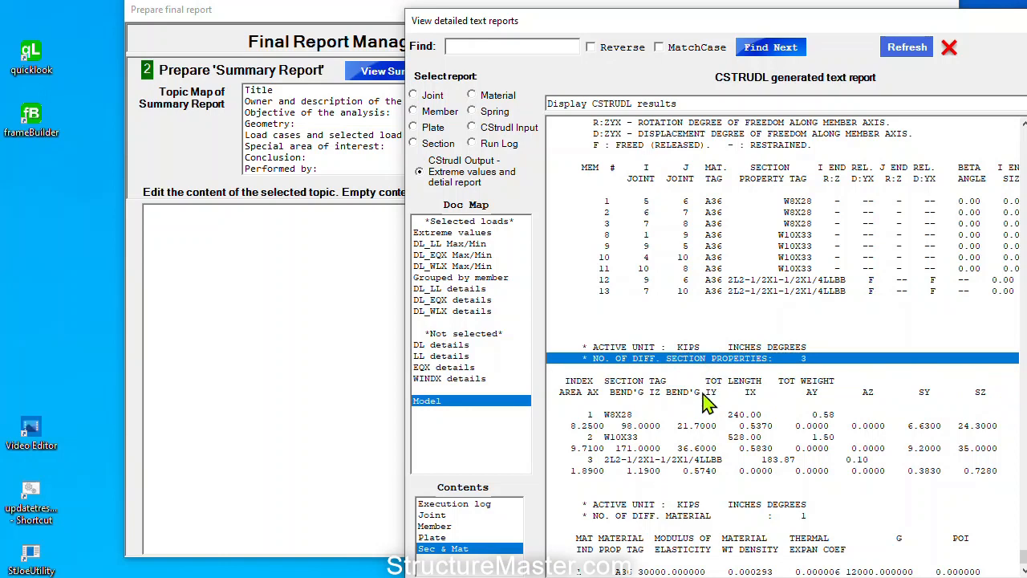
pyautogui.click(622, 417)
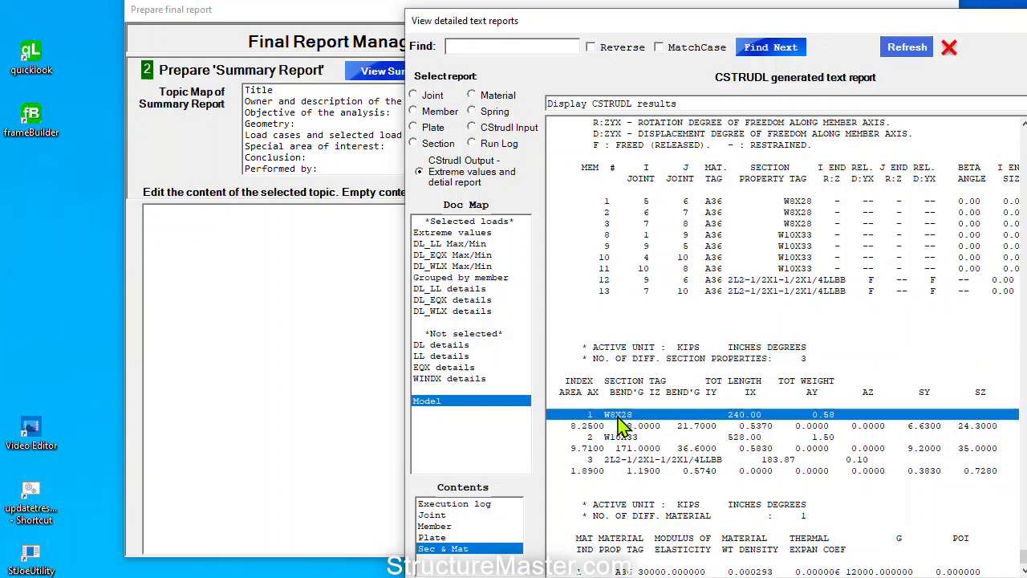
pyautogui.click(617, 440)
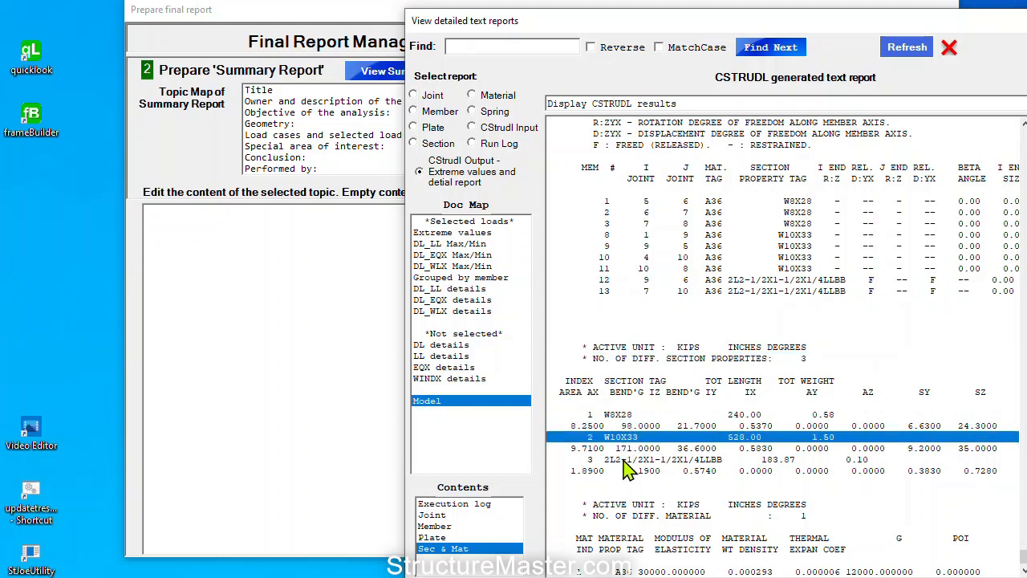
pyautogui.click(626, 461)
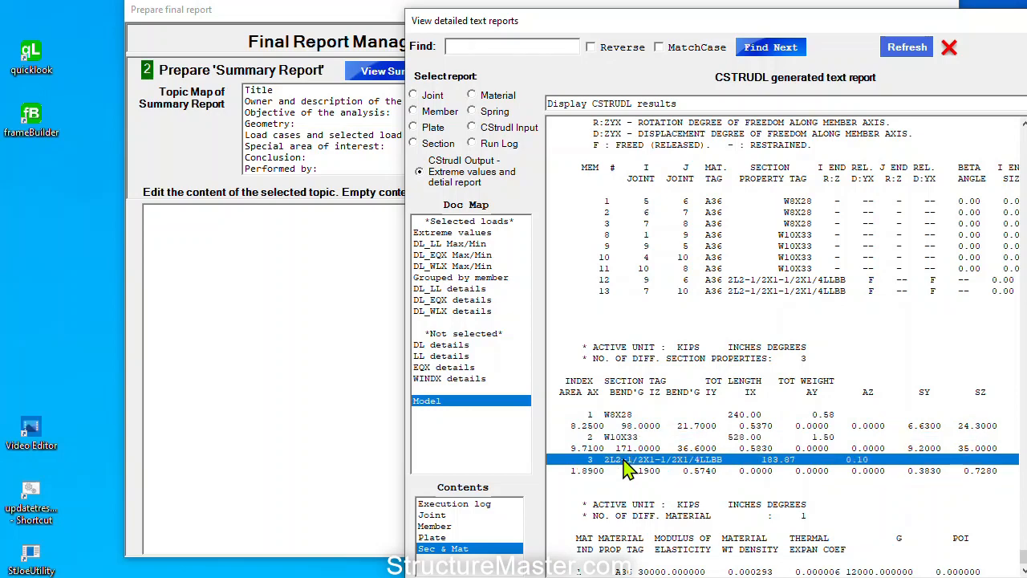
pyautogui.click(729, 382)
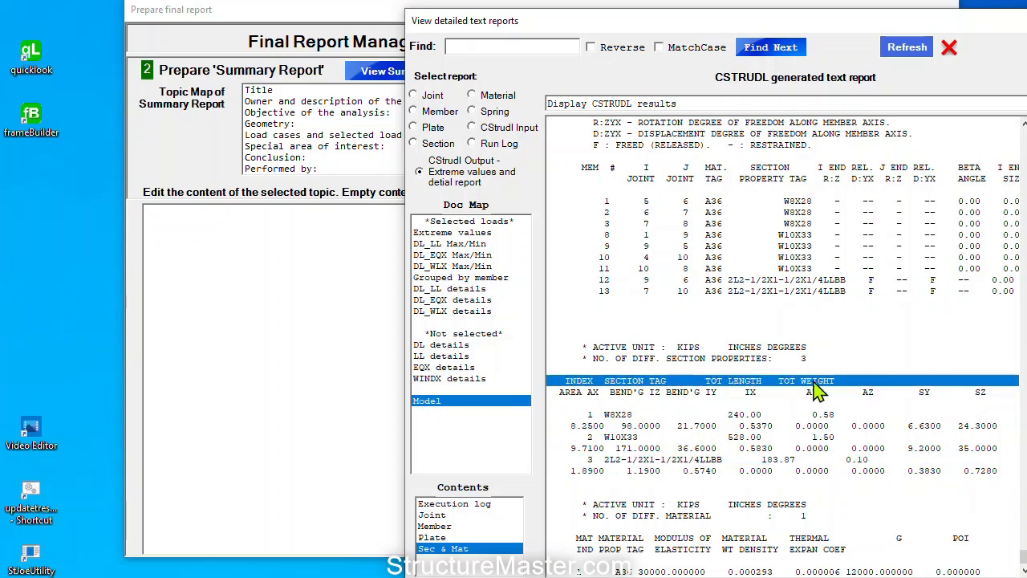
pyautogui.click(684, 393)
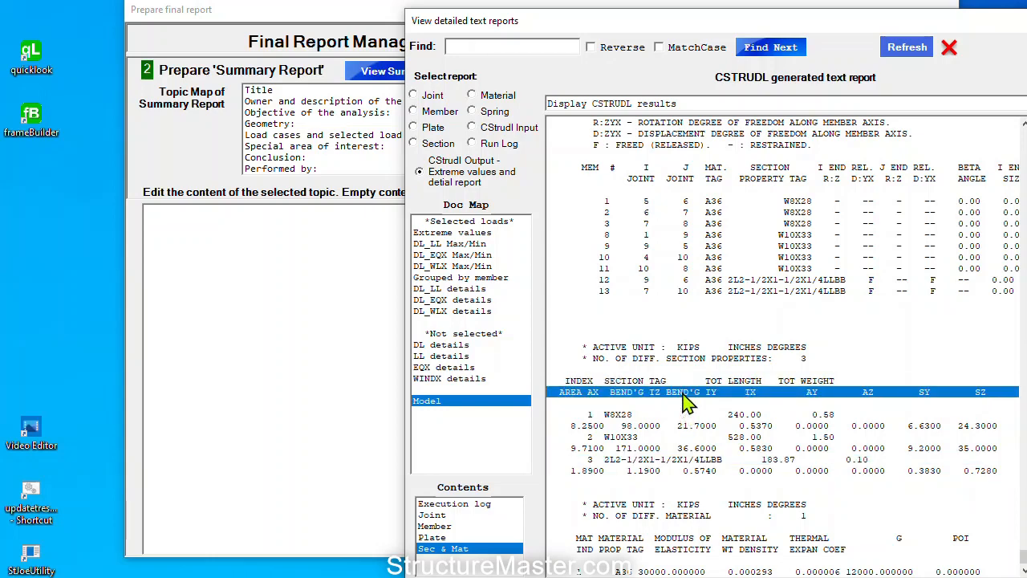
pyautogui.click(621, 415)
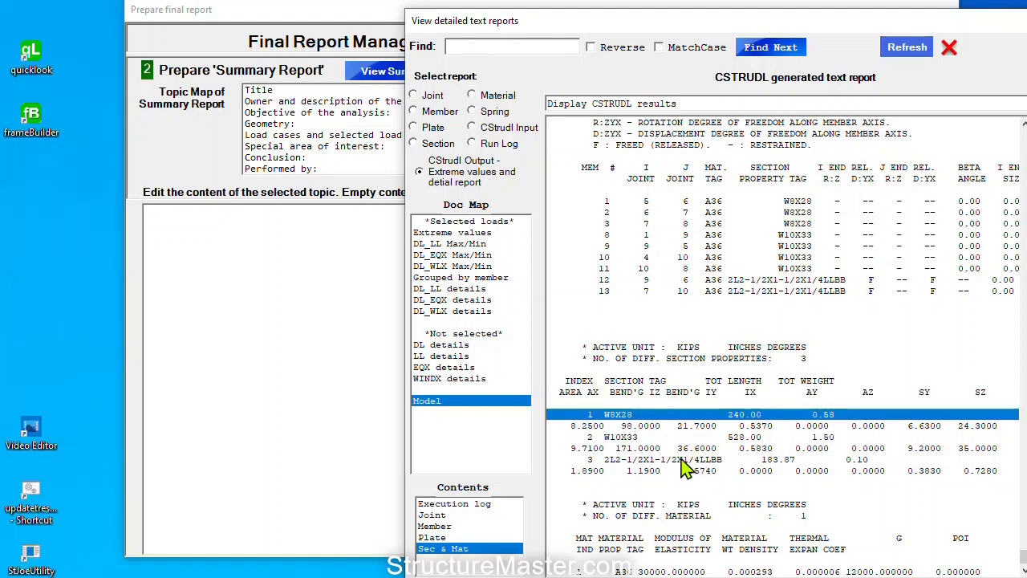
pyautogui.click(607, 438)
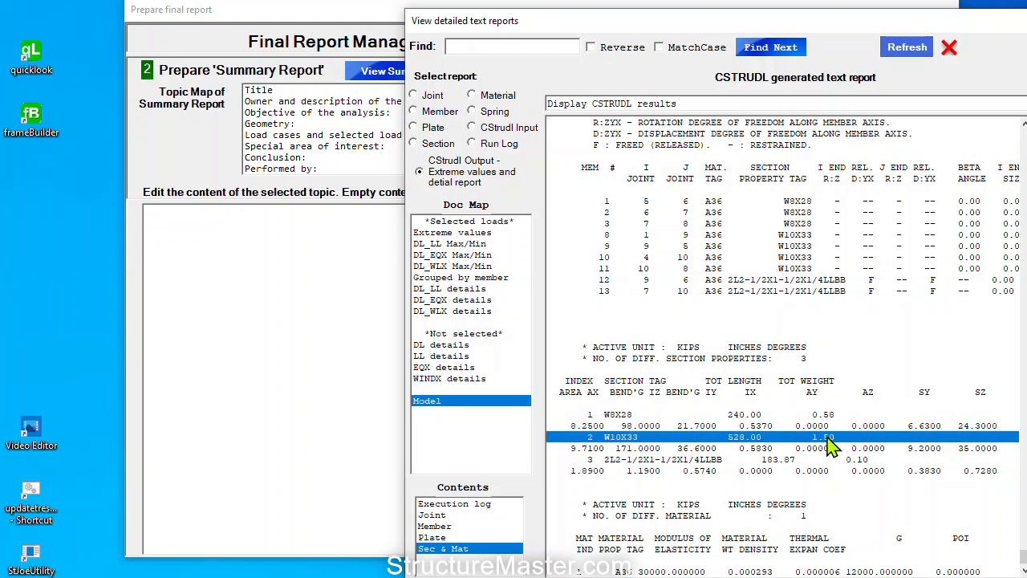
pyautogui.click(634, 461)
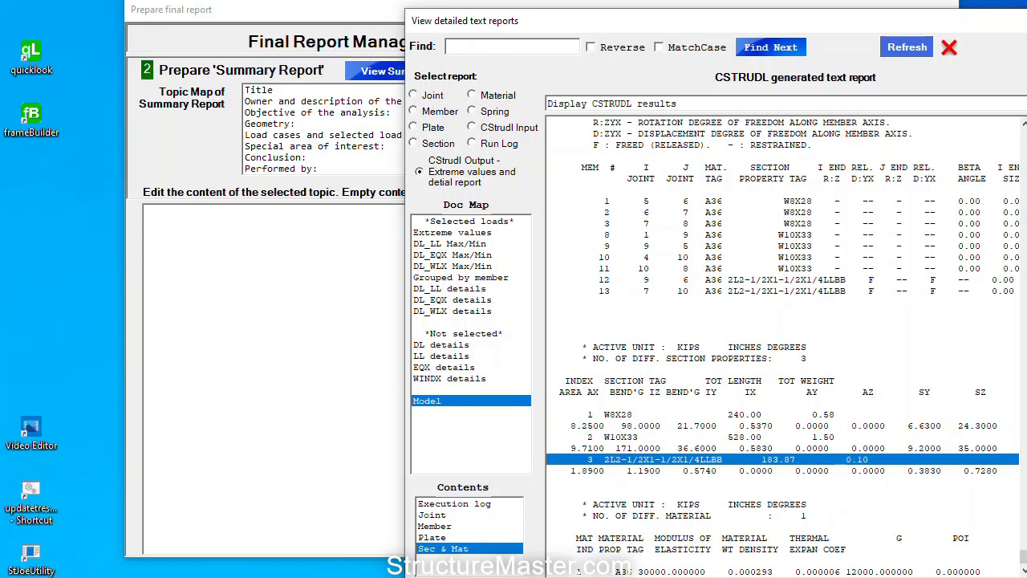
# - Switch to the guide document, show the vertical check for primary load case DL, and narrow its window to reveal the text report
pyautogui.hotkey('alt', 'Tab')
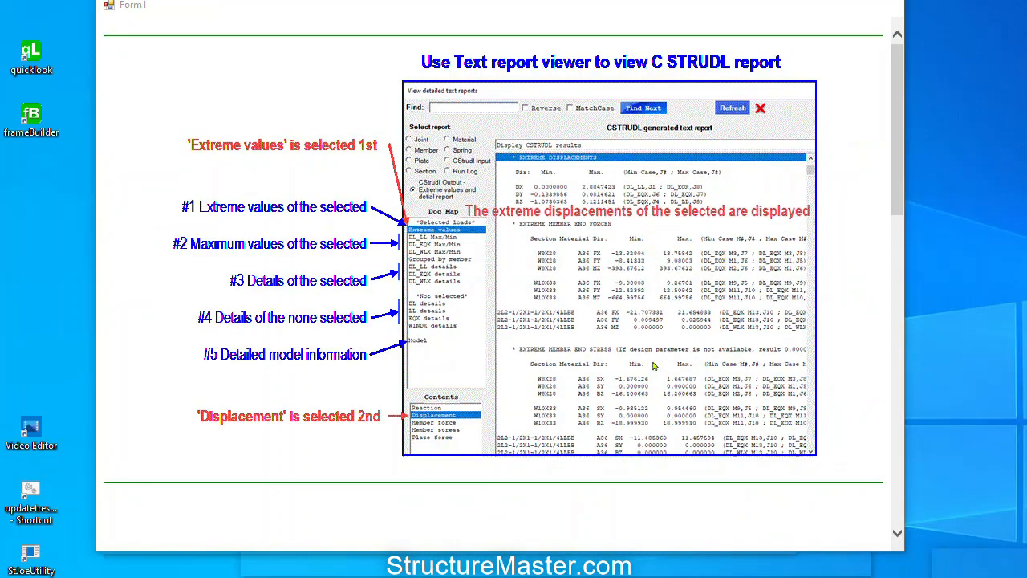
pyautogui.click(898, 439)
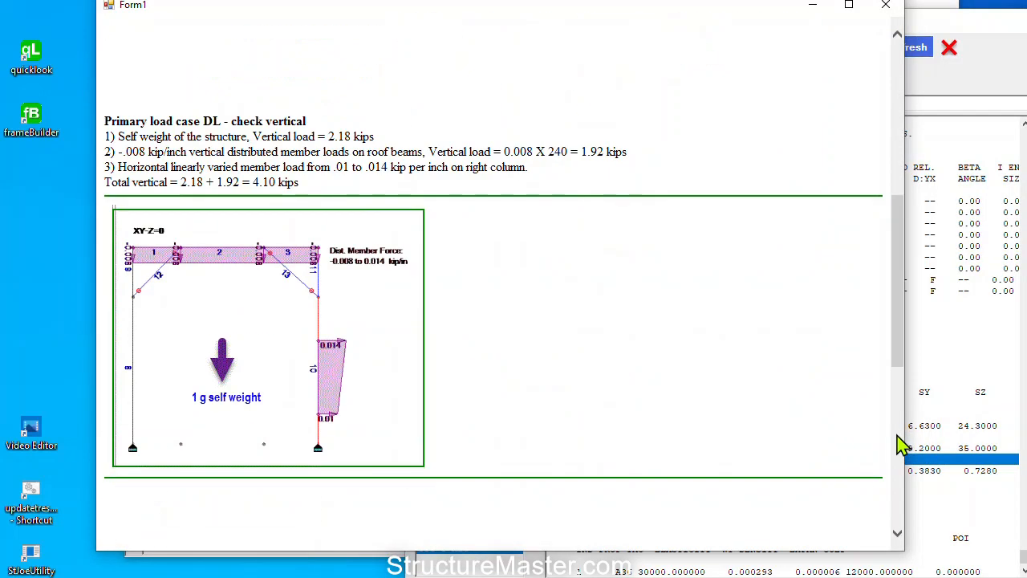
pyautogui.moveTo(905, 444); pyautogui.dragTo(520, 484)
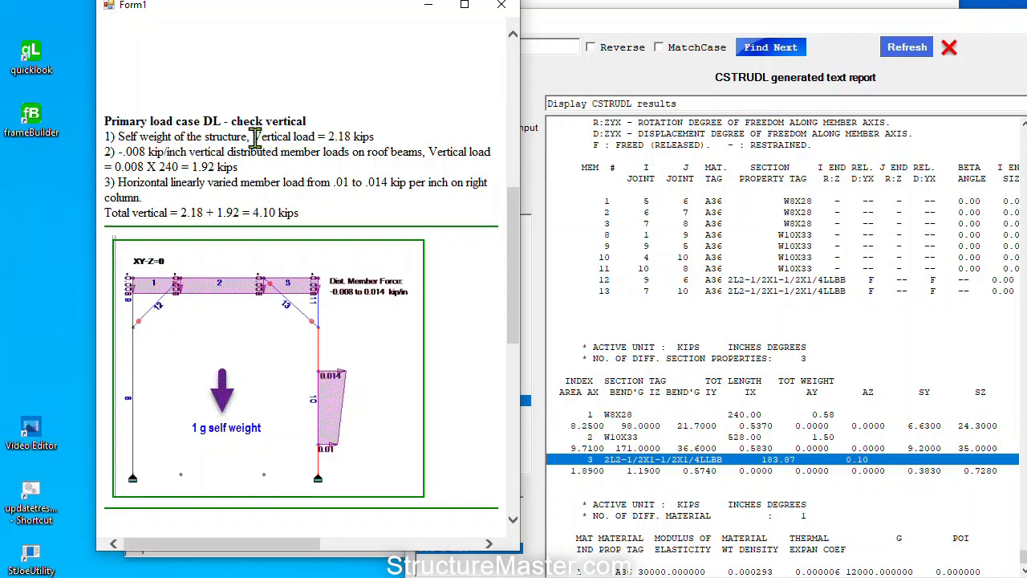
# - Examine the DL vertical load calculation for self weight, roof beam load and total, and return to the text report viewer
pyautogui.moveTo(253, 136); pyautogui.dragTo(378, 137)
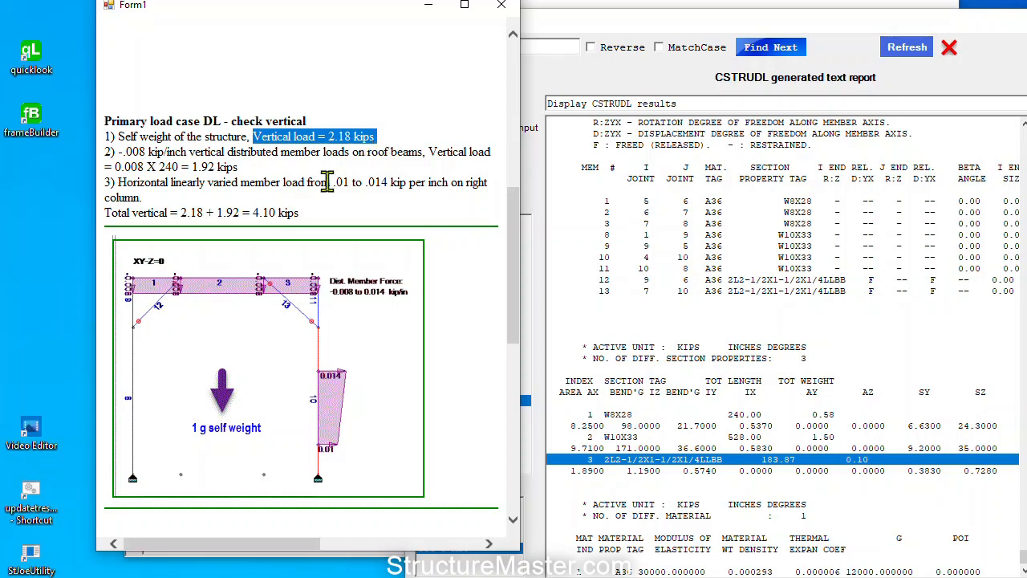
pyautogui.moveTo(115, 166); pyautogui.dragTo(244, 169)
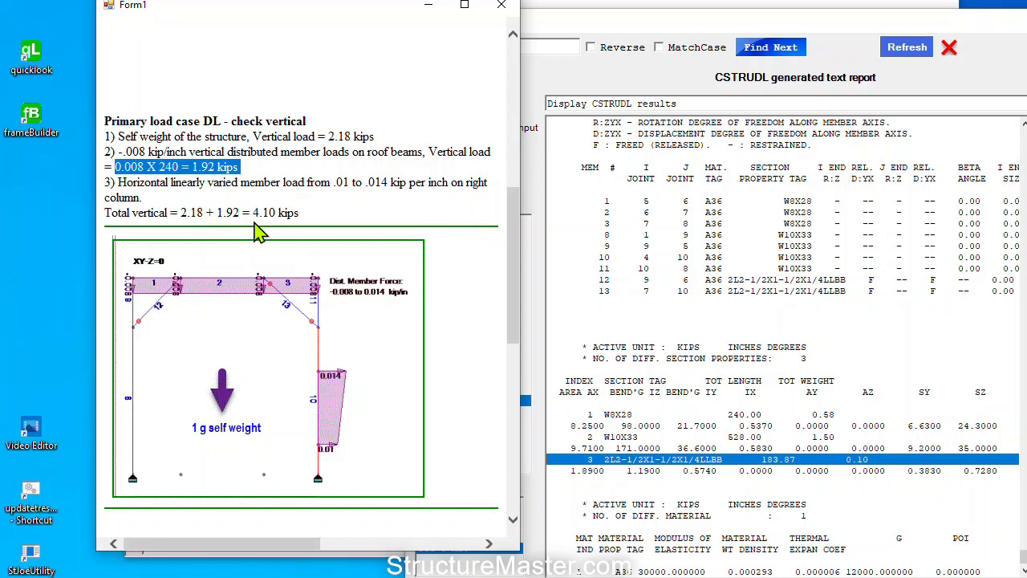
pyautogui.moveTo(181, 213); pyautogui.dragTo(288, 209)
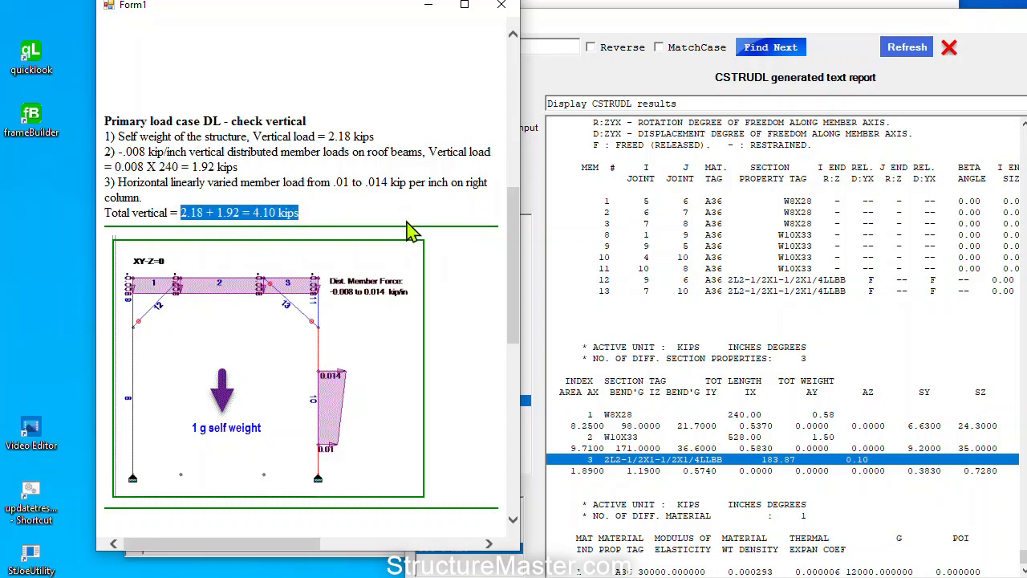
pyautogui.click(632, 25)
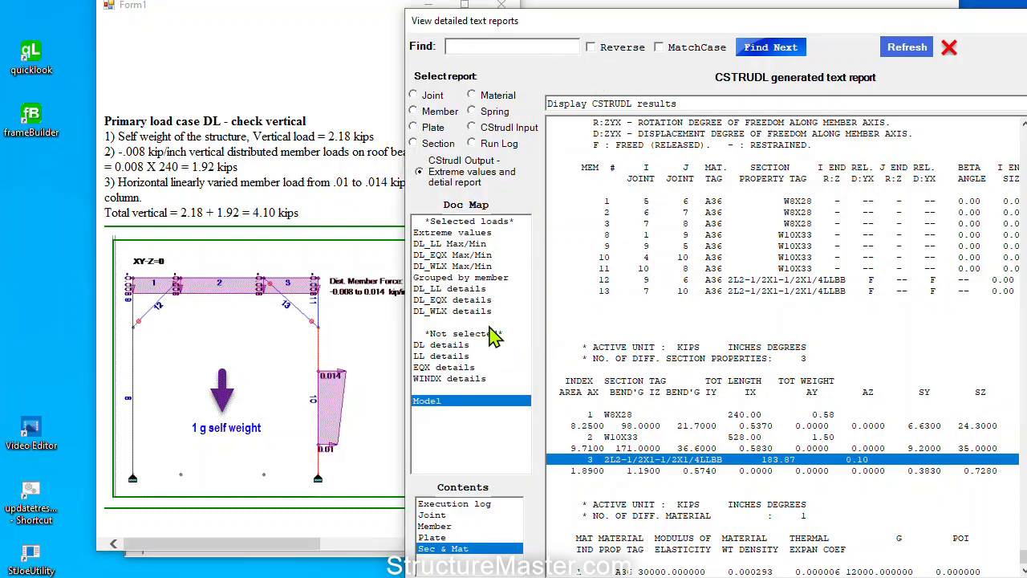
# - Display the support joint reactions of load case DL in the text report and mark its total row for checking
pyautogui.click(454, 347)
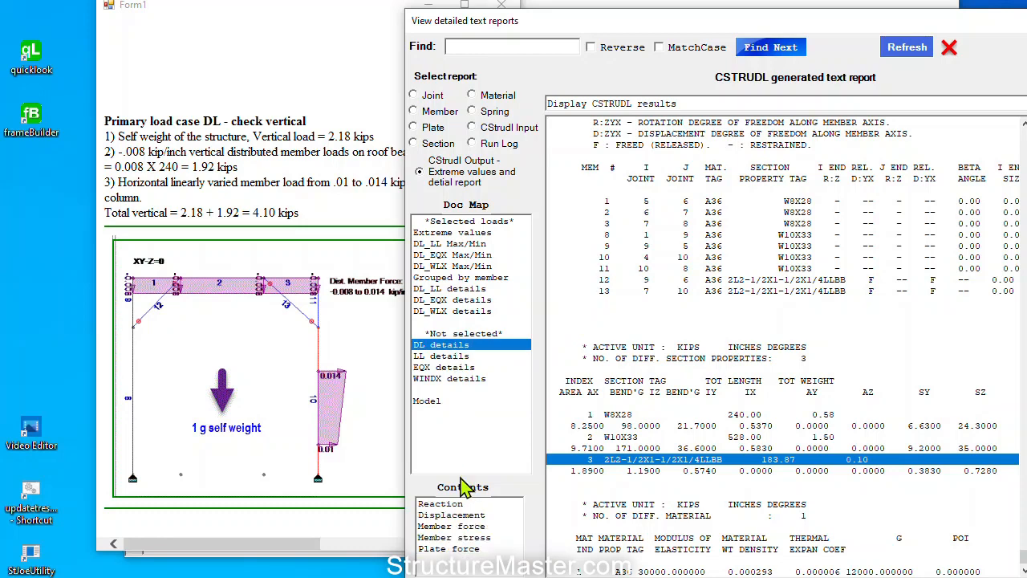
pyautogui.click(458, 505)
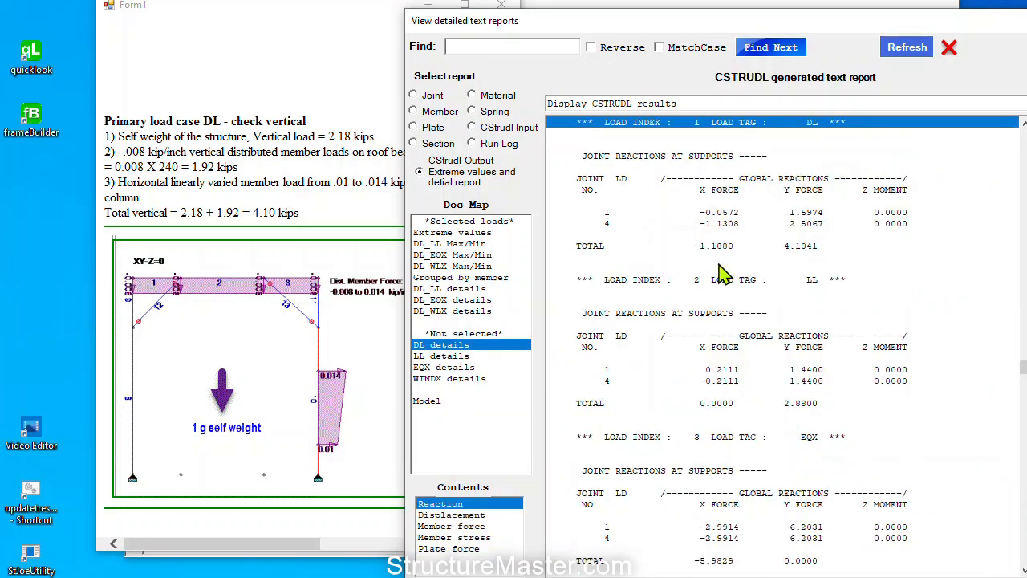
pyautogui.click(744, 247)
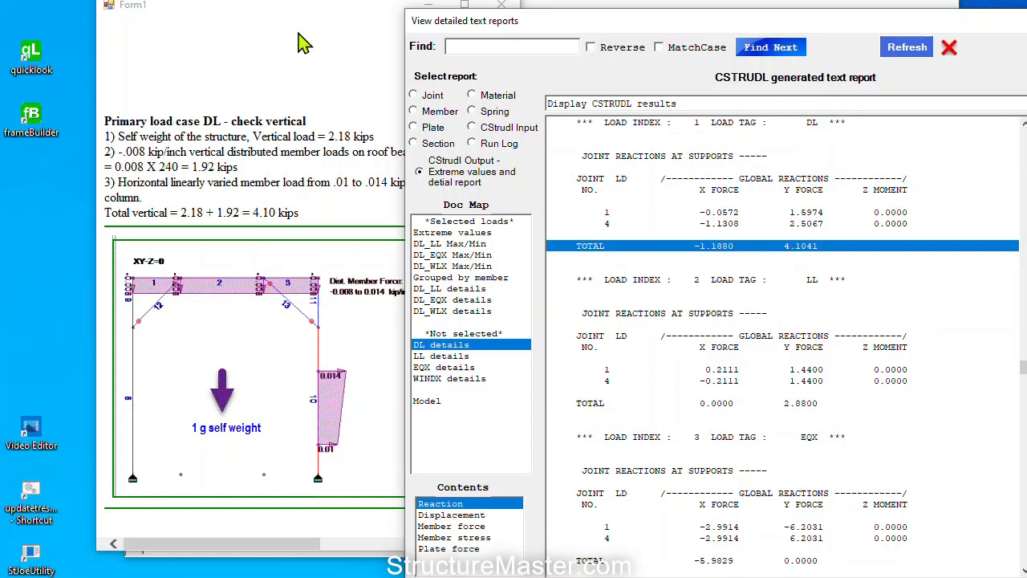
# - Switch to the guide document and examine the EQX horizontal check for acceleration load, roof joint loads and total
pyautogui.click(321, 66)
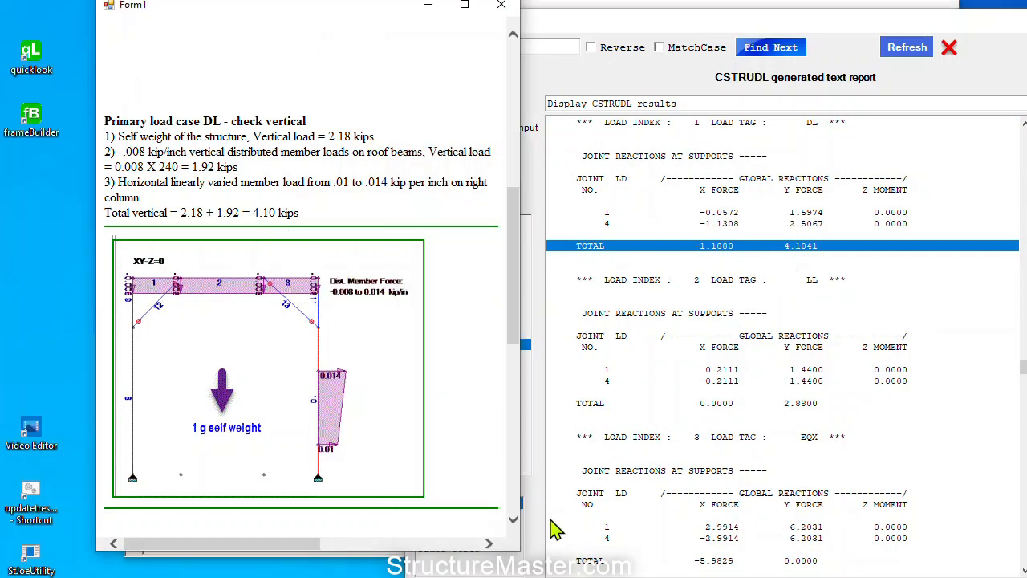
pyautogui.scroll(-2, 514, 498)
pyautogui.scroll(-8, 514, 507)
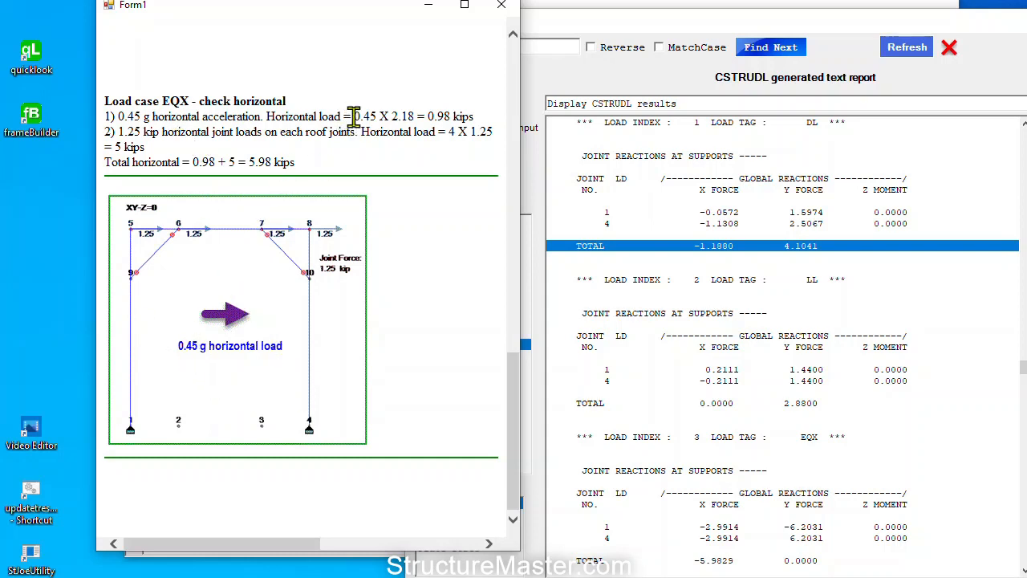
pyautogui.moveTo(358, 116); pyautogui.dragTo(479, 121)
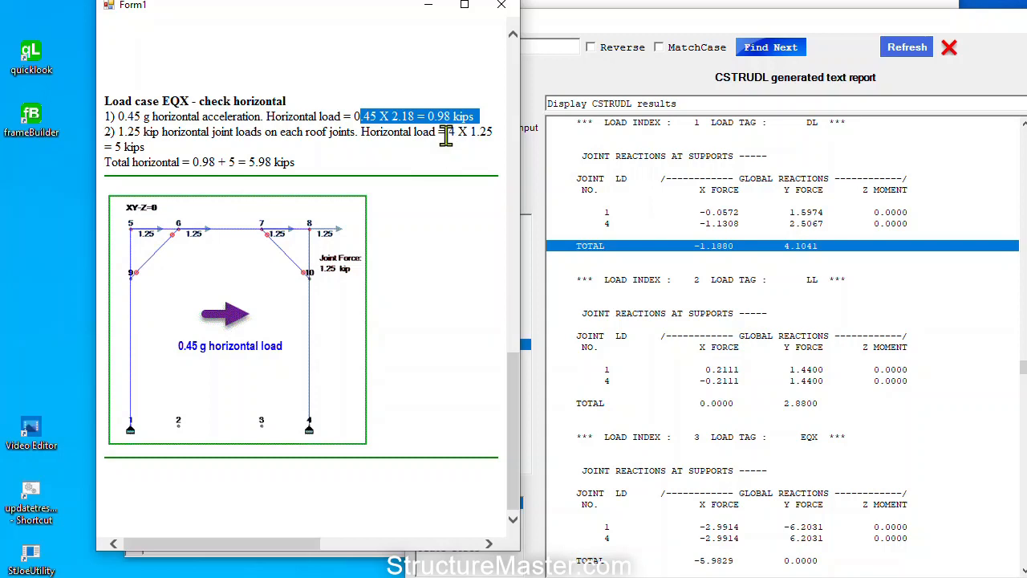
pyautogui.moveTo(447, 132); pyautogui.dragTo(462, 152)
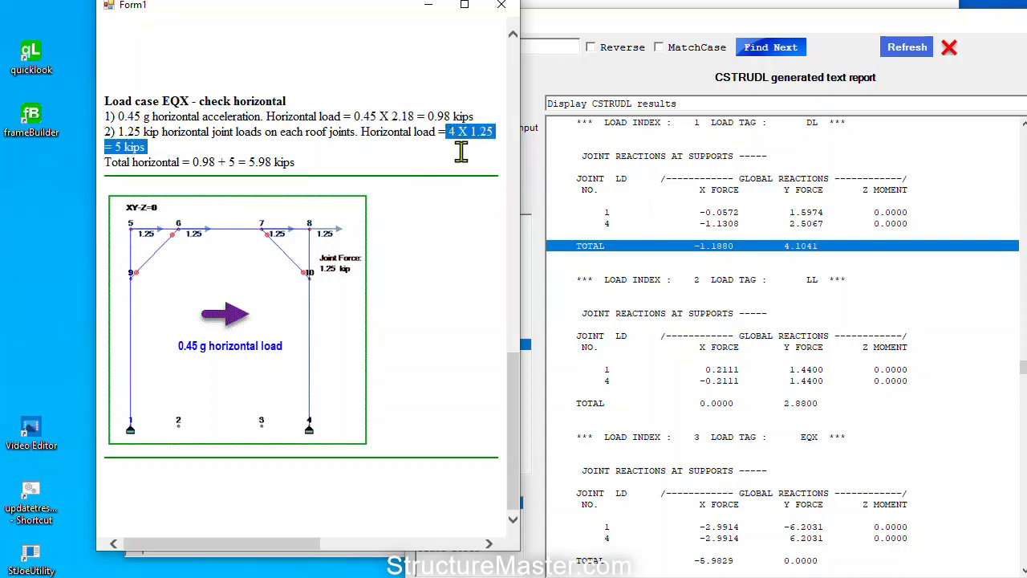
pyautogui.click(190, 162)
pyautogui.moveTo(191, 162); pyautogui.dragTo(285, 162)
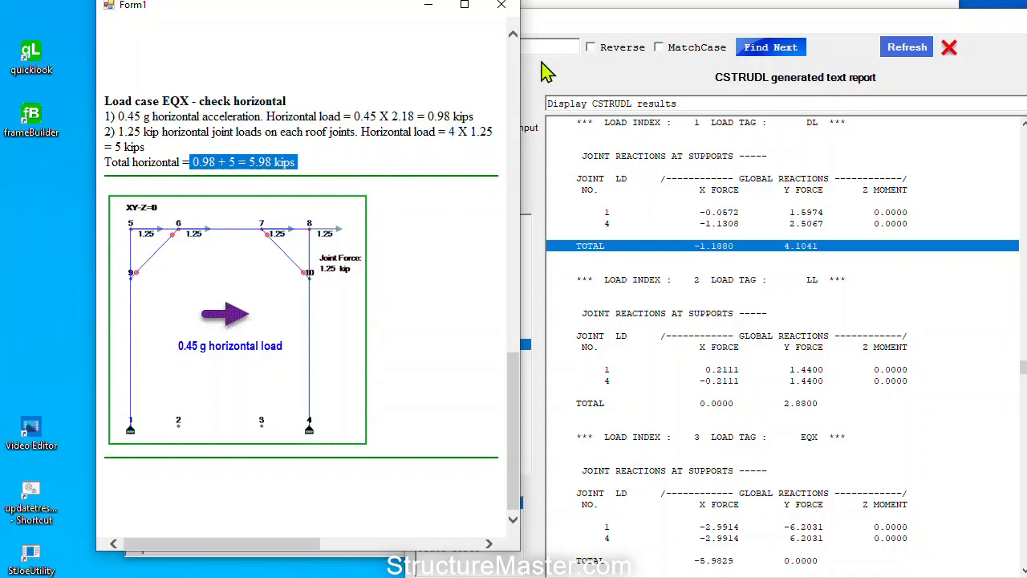
# - Return to the text report, display the support joint reactions of load case EQX, and mark its total row for checking
pyautogui.click(607, 34)
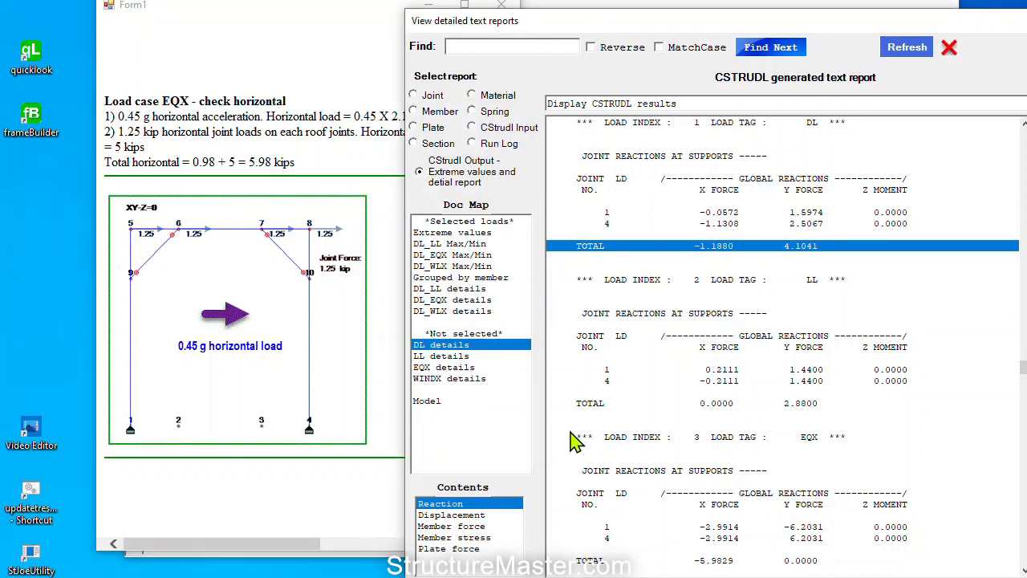
pyautogui.click(444, 368)
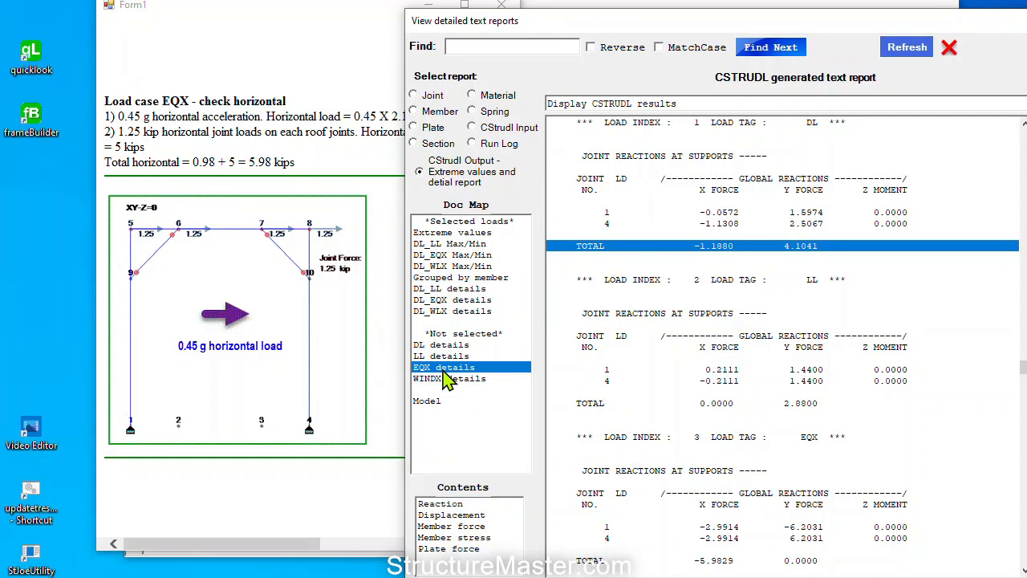
pyautogui.click(455, 504)
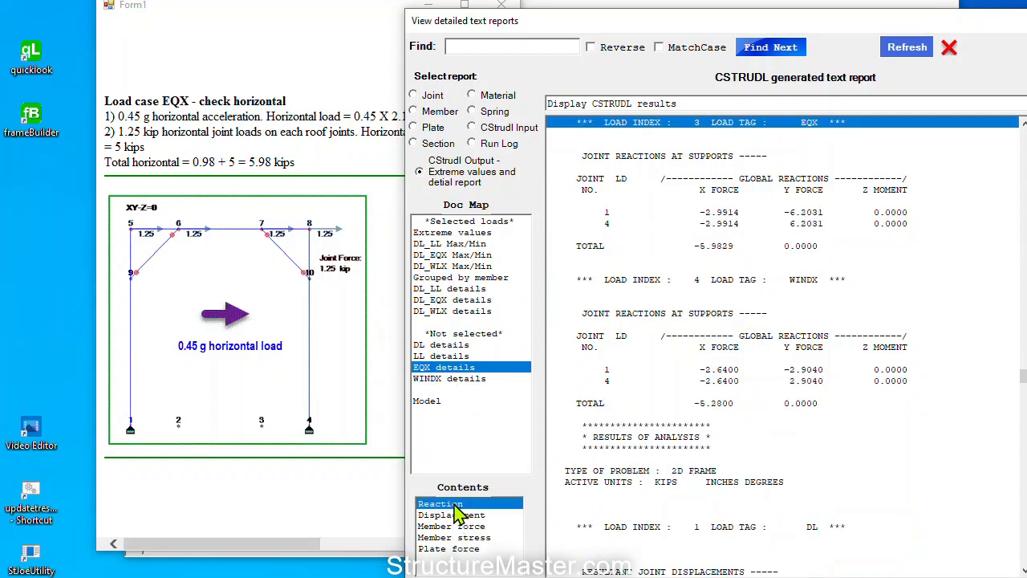
pyautogui.click(688, 248)
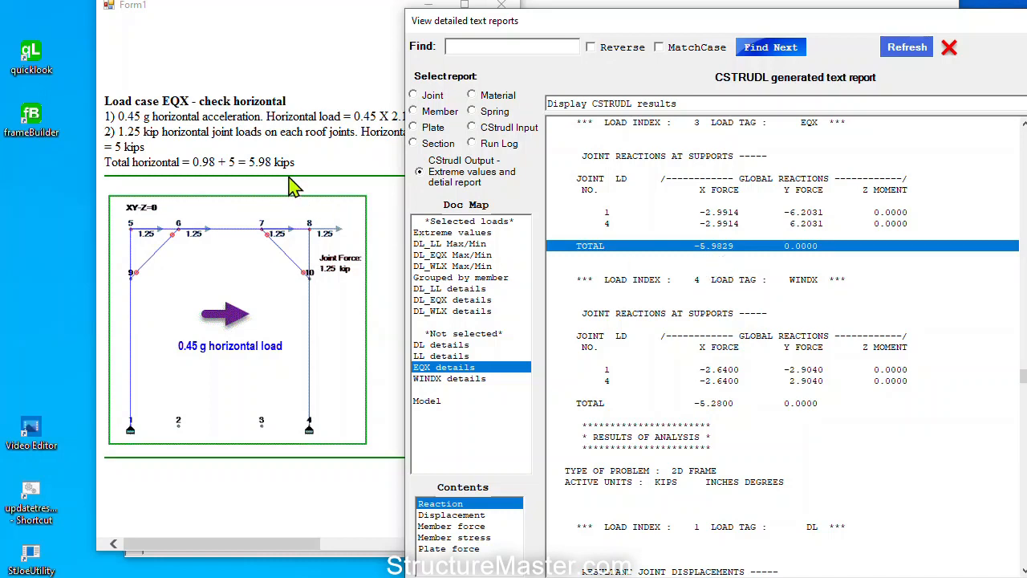
# - Review the guide's EQX check again and display the support joint reactions of load combination DL_LL in the text report
pyautogui.click(271, 82)
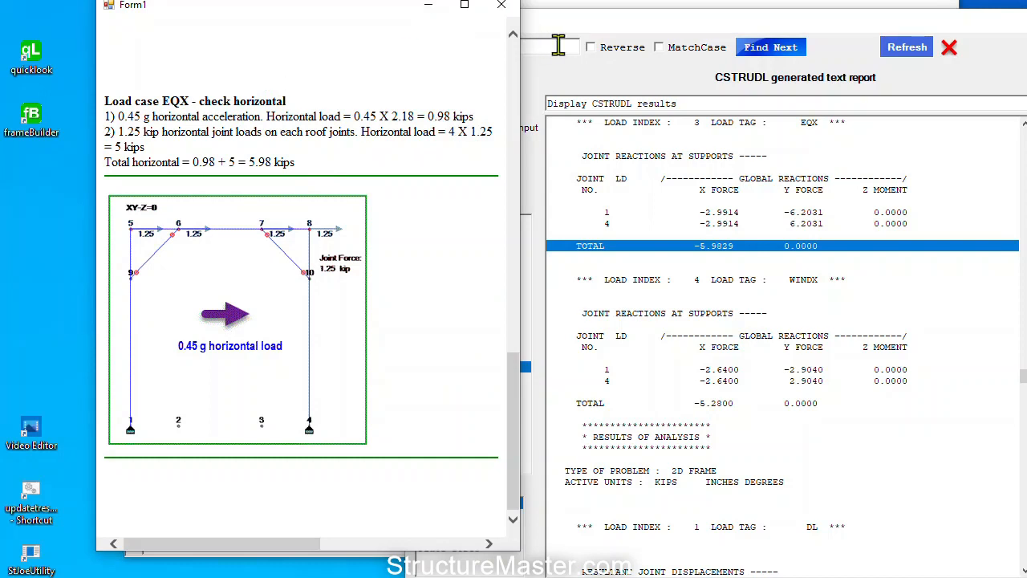
pyautogui.click(571, 76)
pyautogui.click(479, 290)
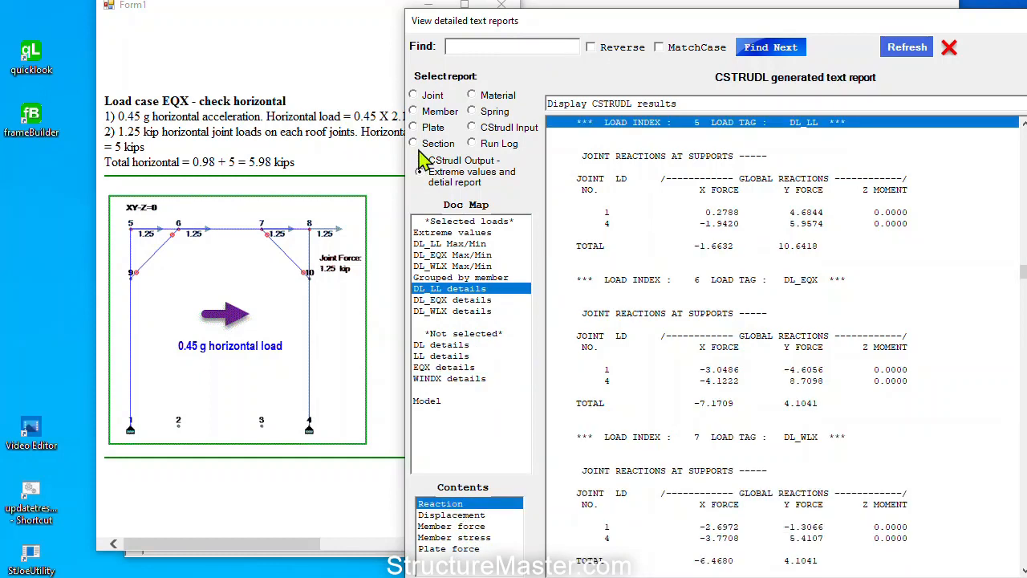
pyautogui.click(256, 61)
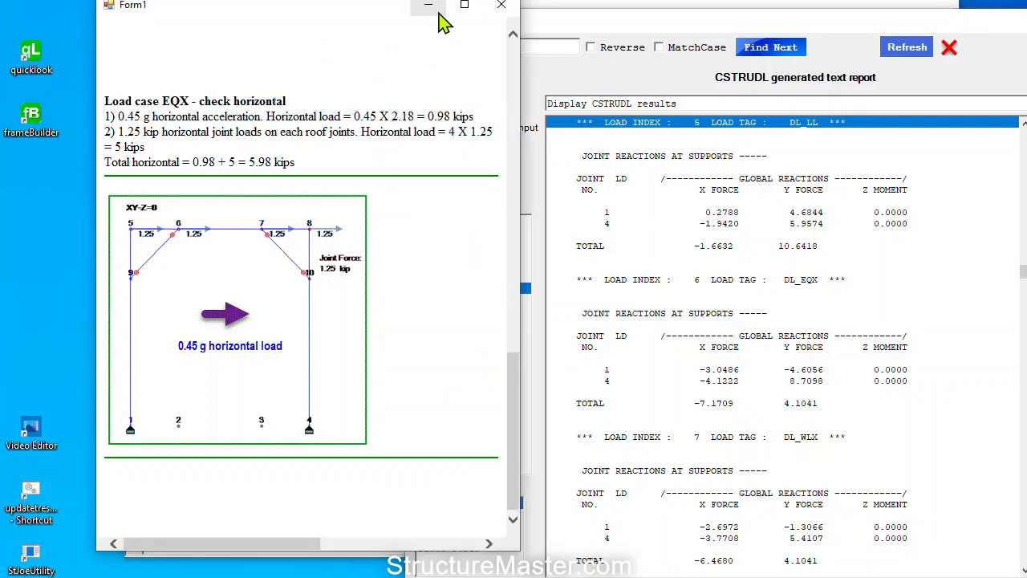
pyautogui.click(601, 82)
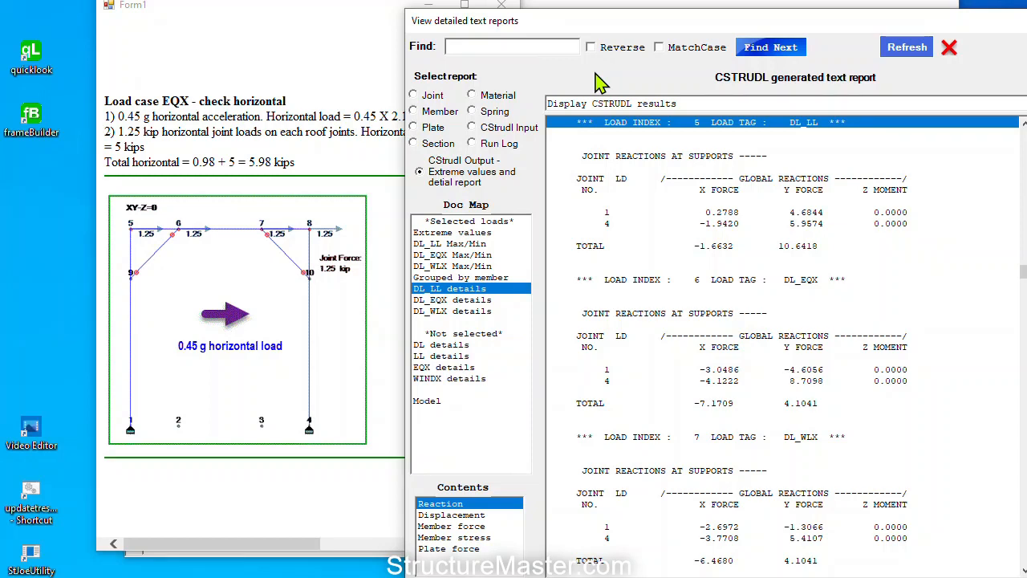
# - Minimize the guide document and close the text report viewer to return to the Final Report Manager
pyautogui.click(370, 64)
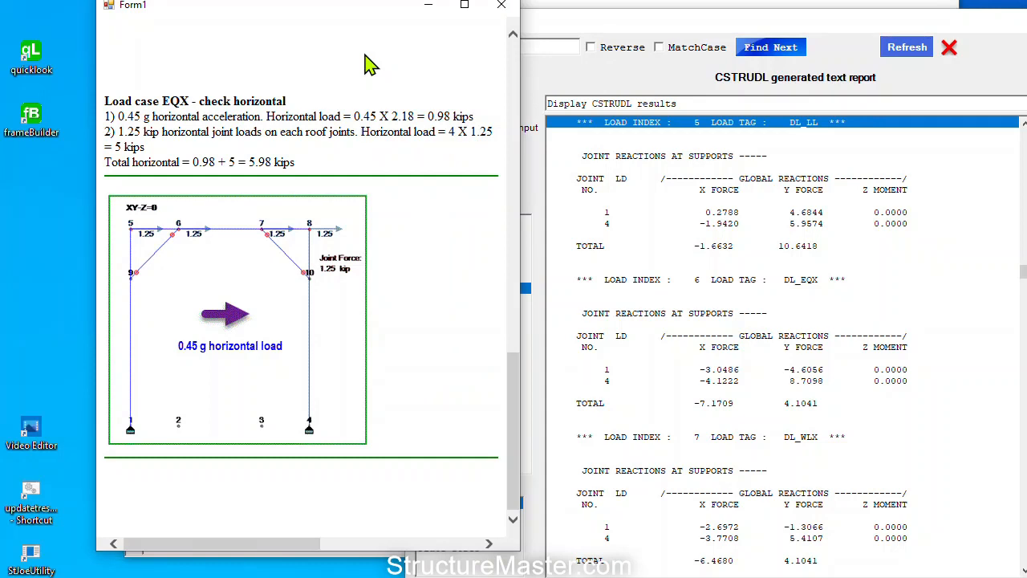
pyautogui.click(429, 8)
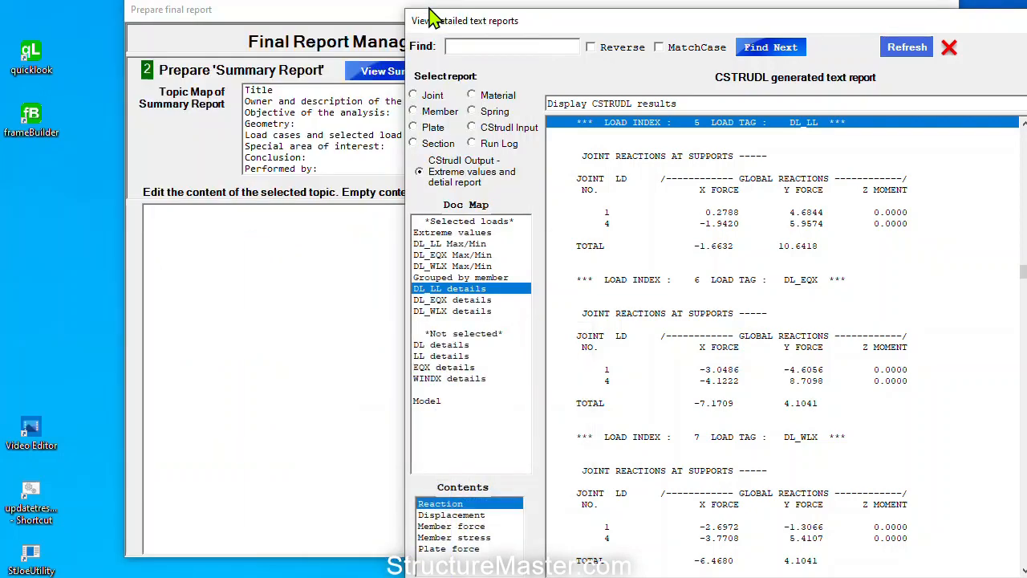
pyautogui.click(951, 48)
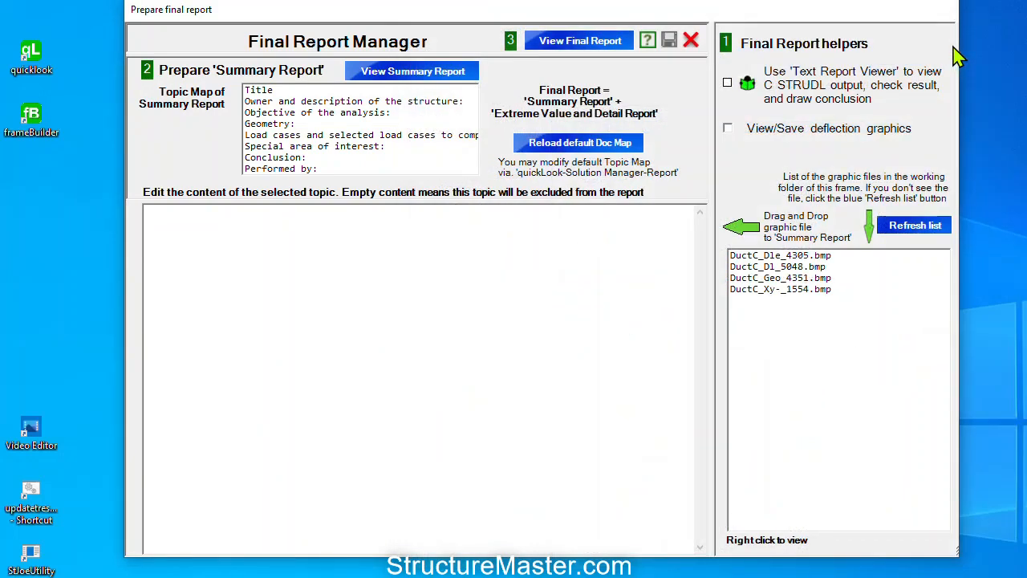